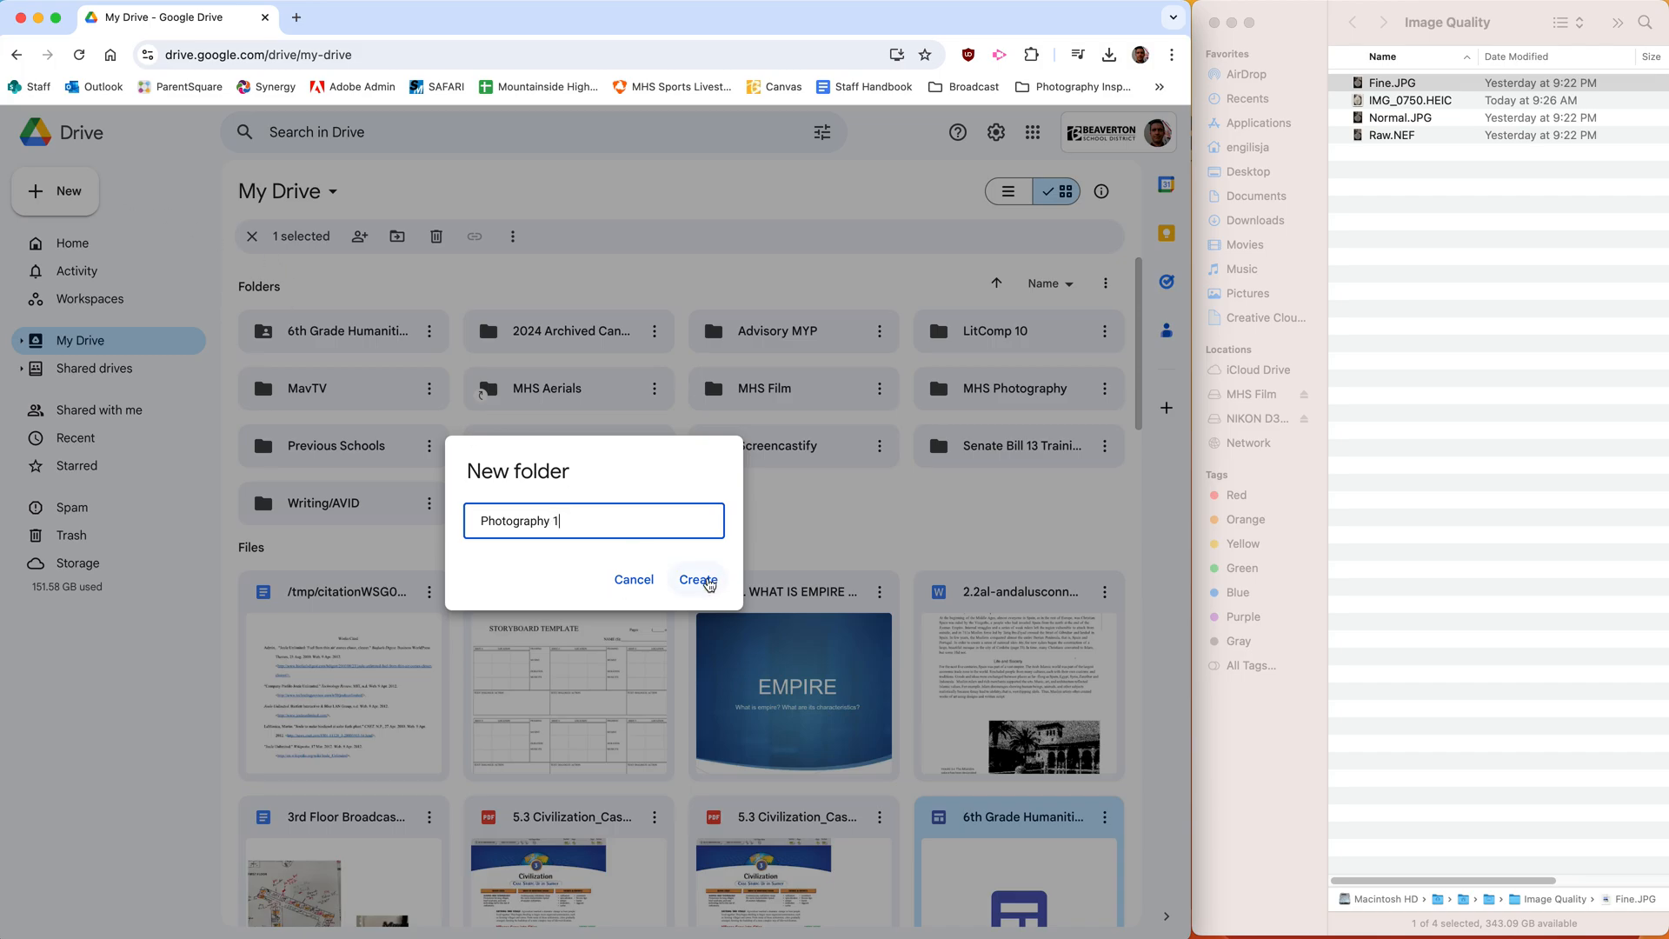
- Create the "Photography 1" folder in My Drive and open it
click(698, 579)
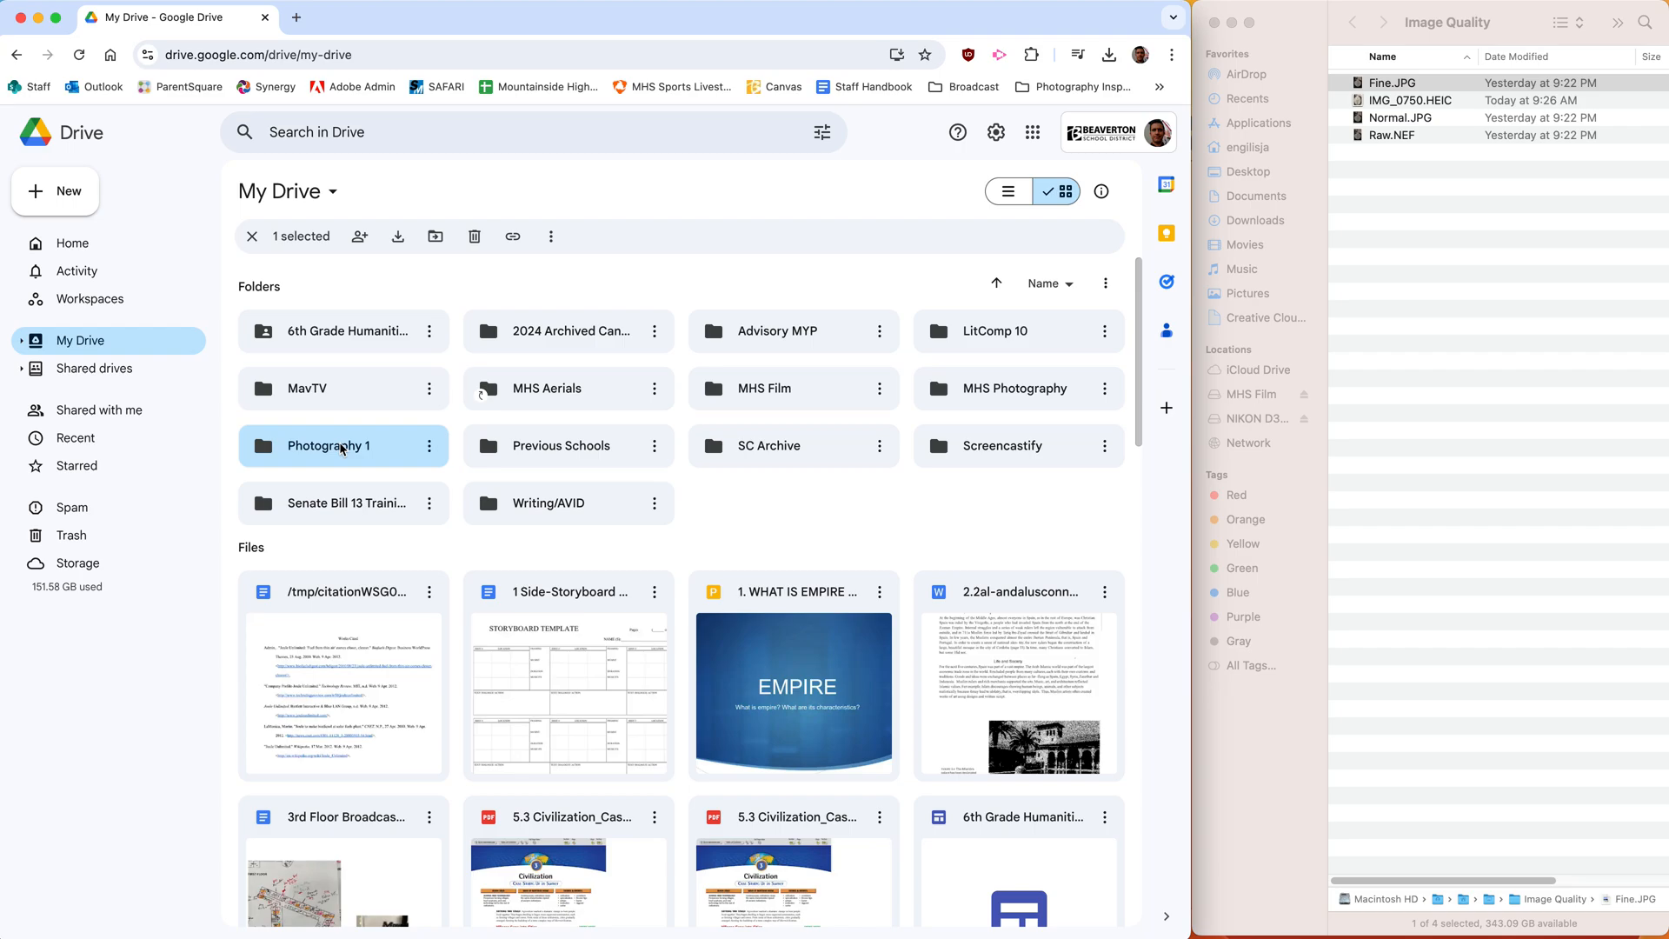
double_click(341, 447)
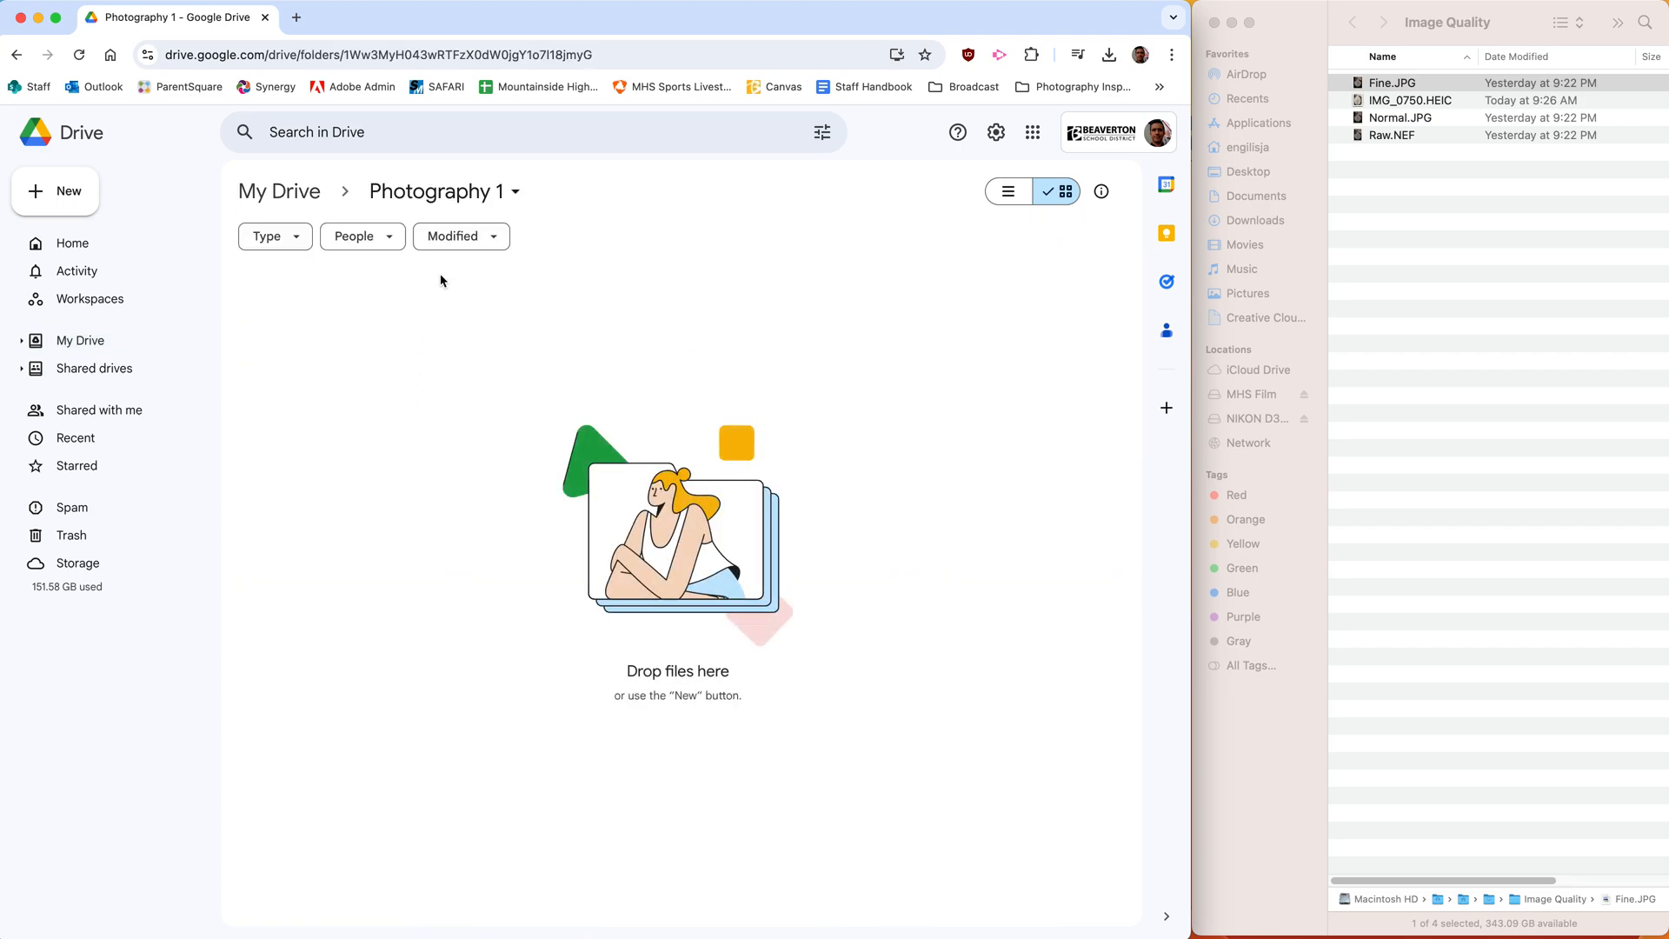
click(518, 194)
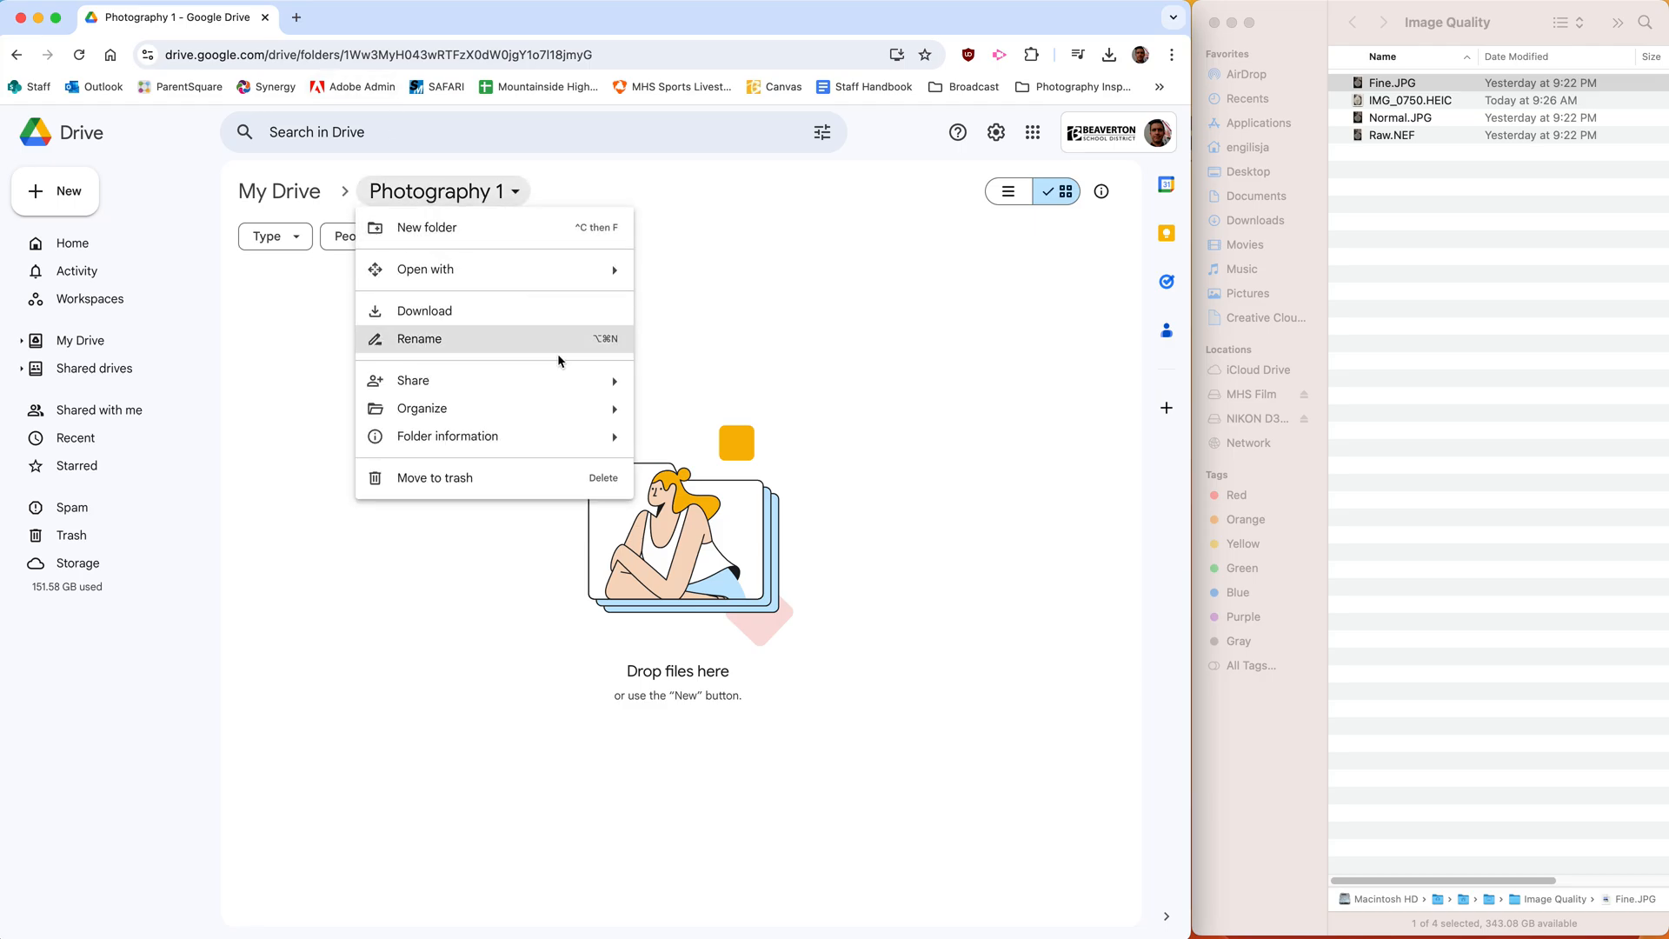
mouse_move(563, 377)
click(678, 386)
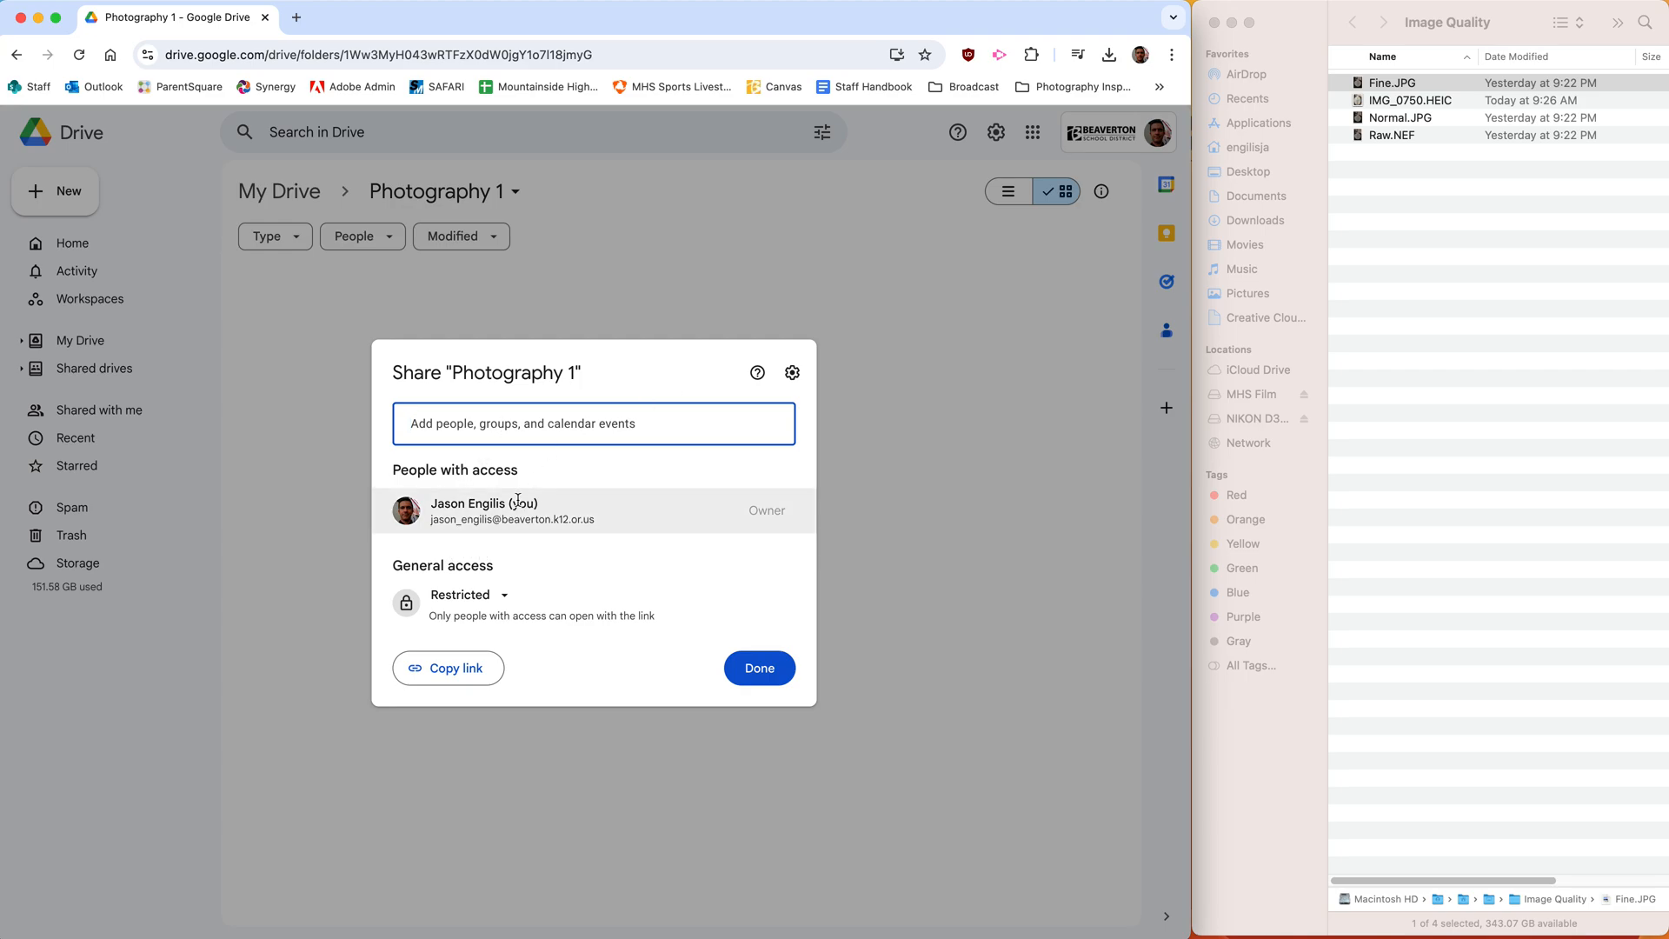
click(513, 595)
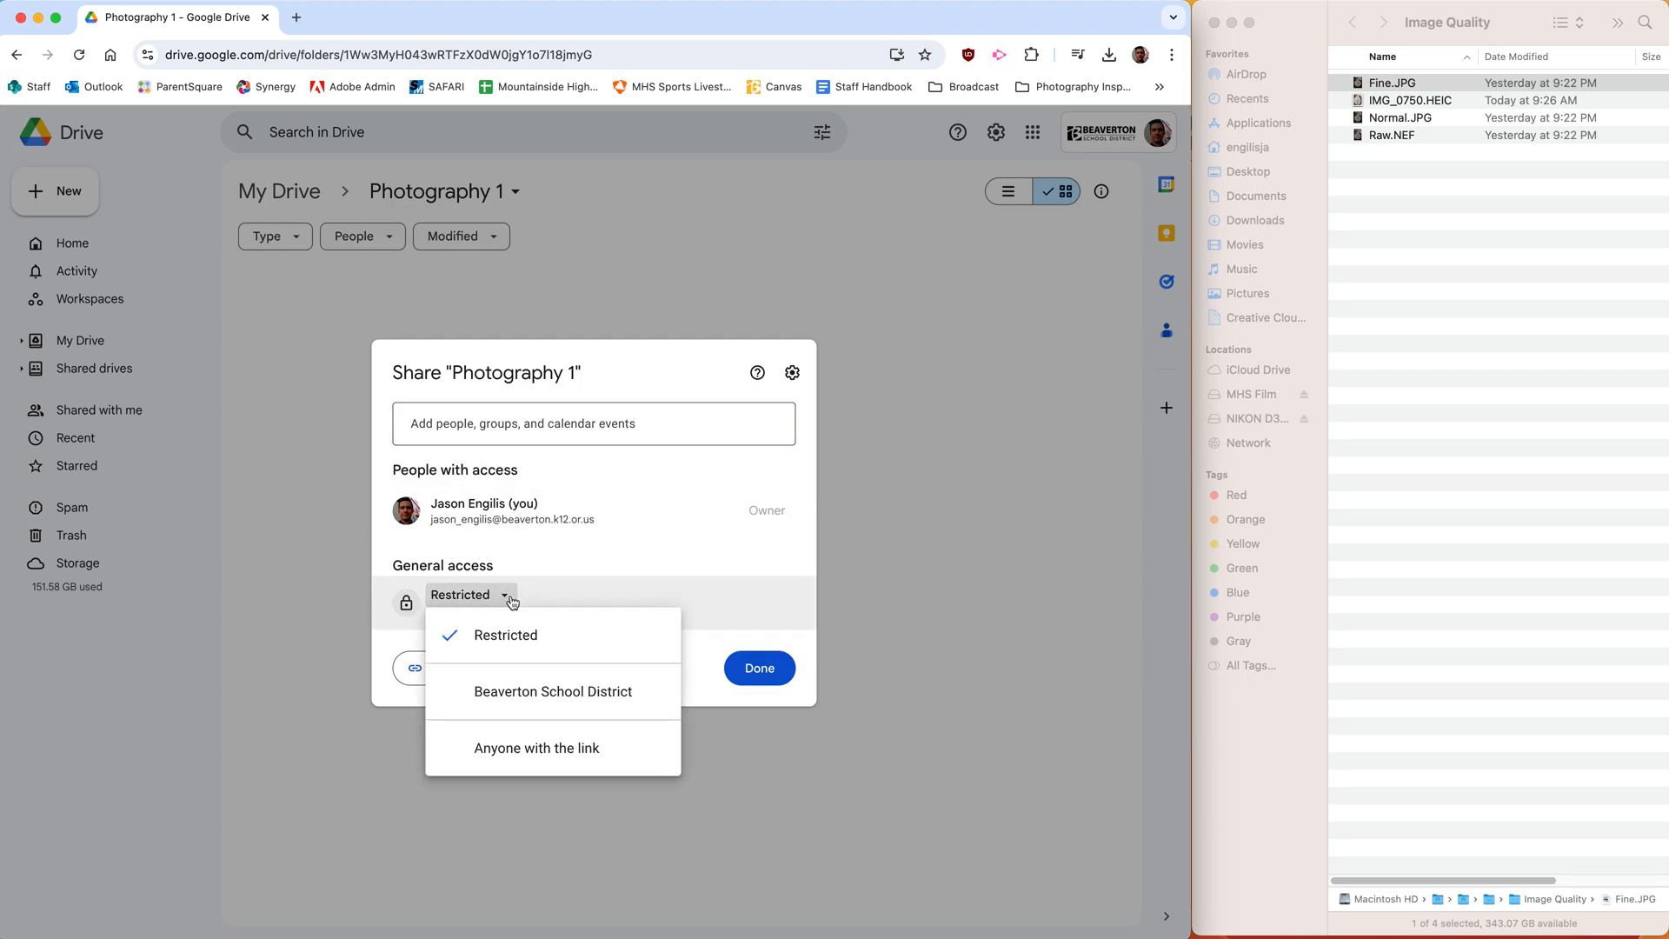
click(581, 555)
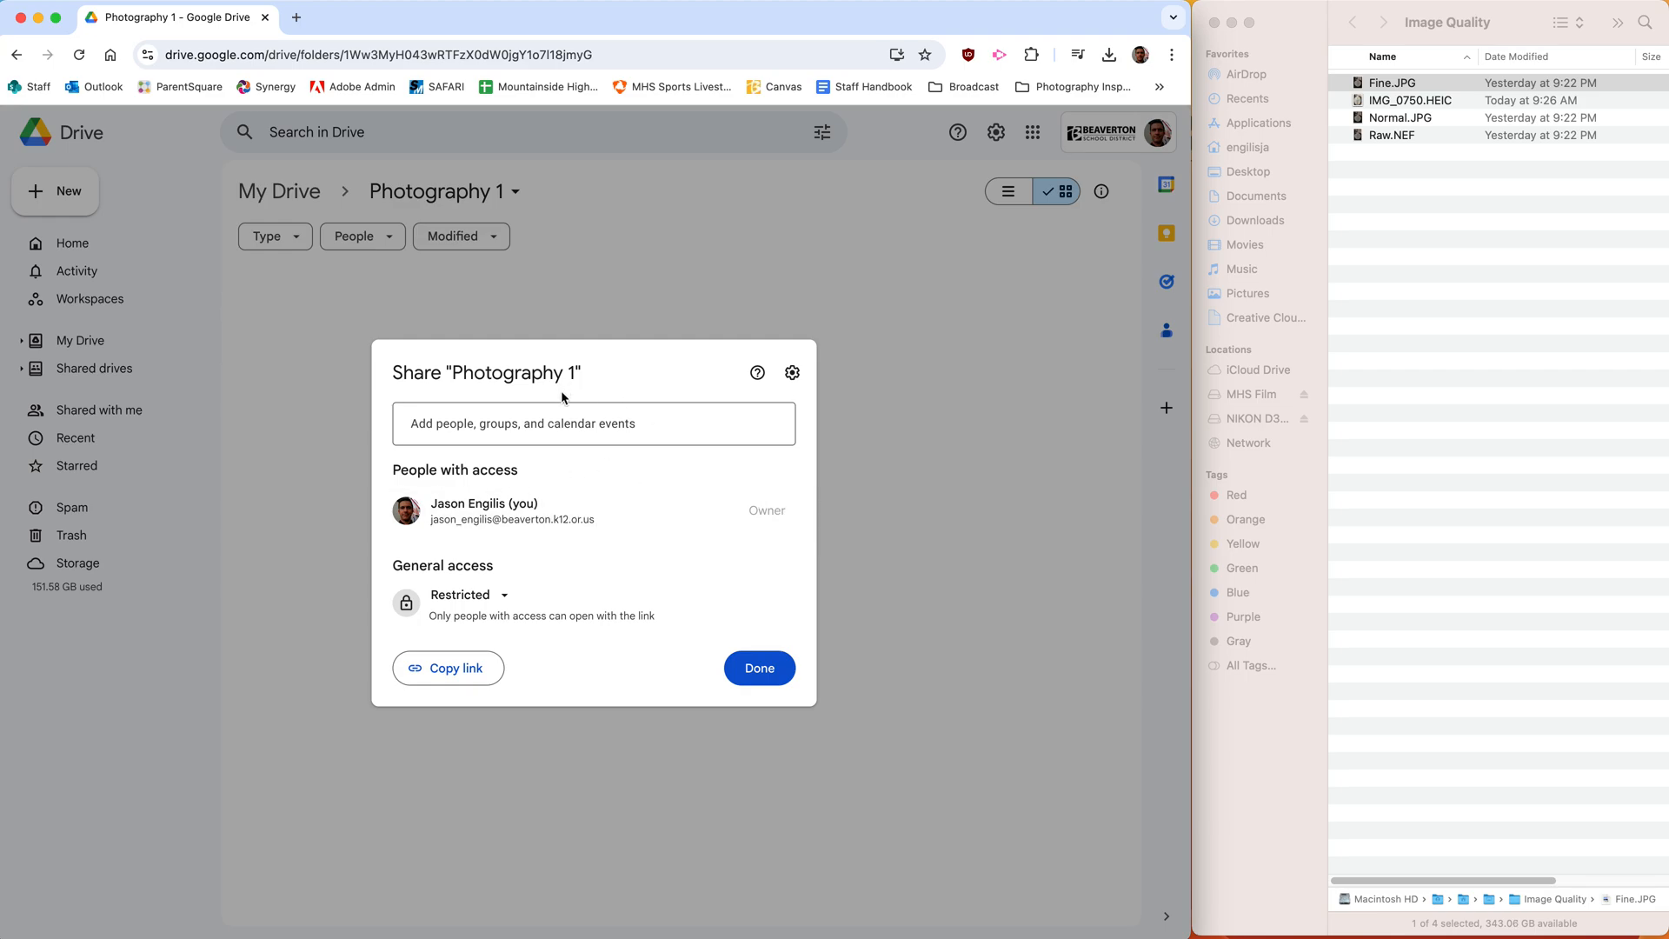
click(581, 426)
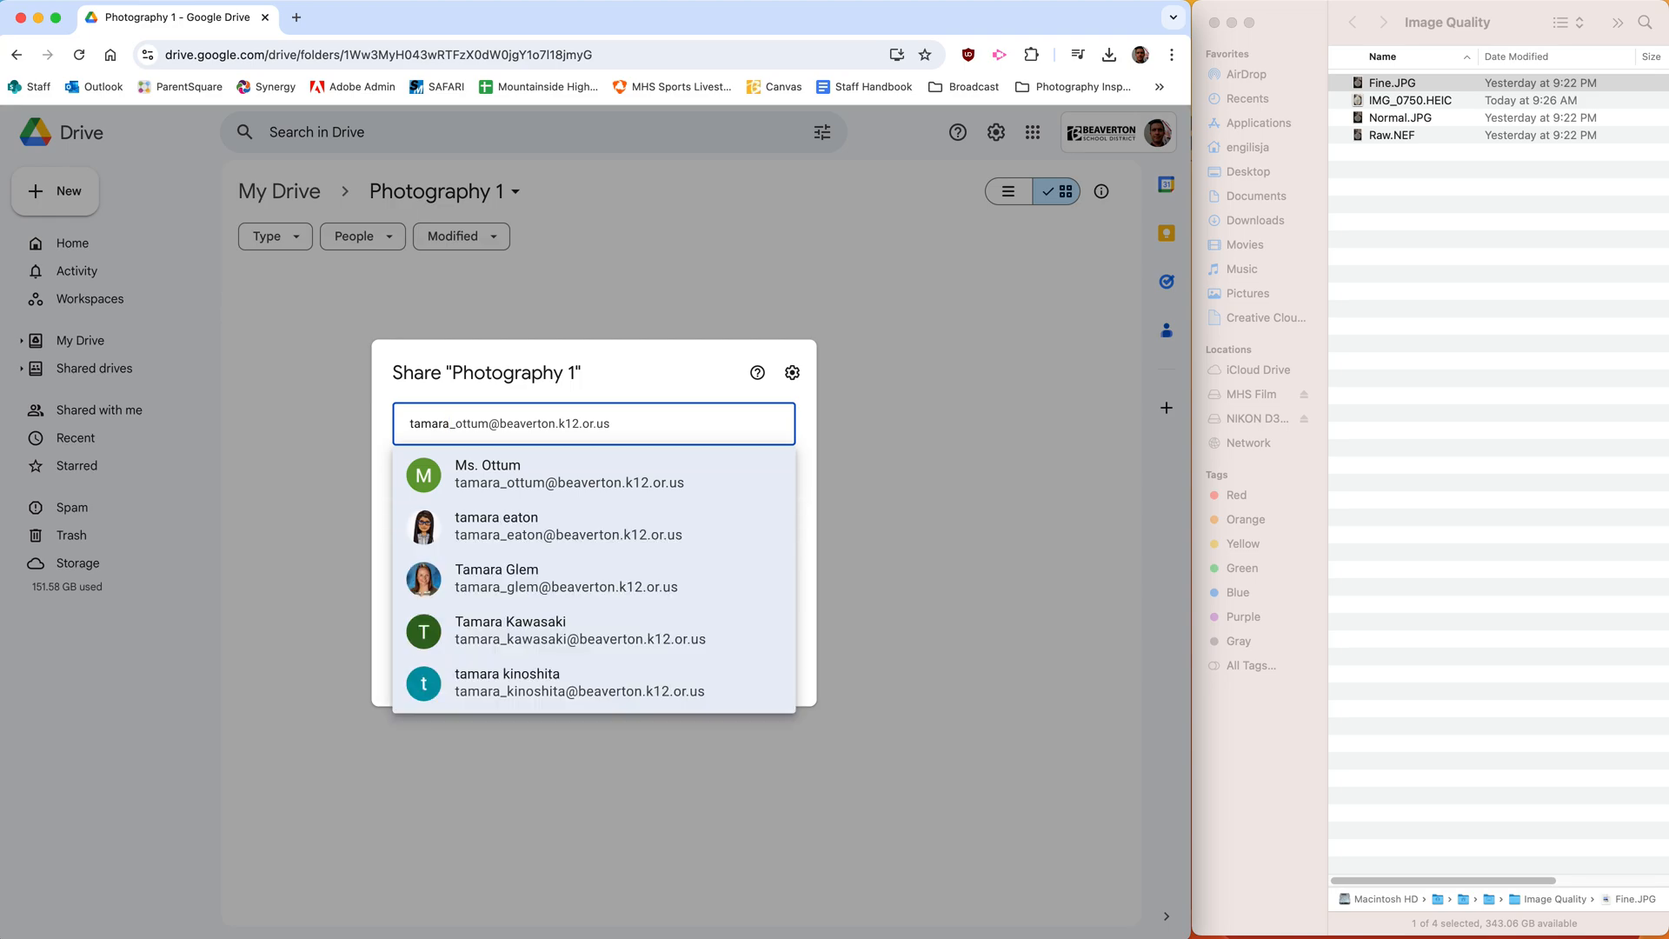
click(578, 494)
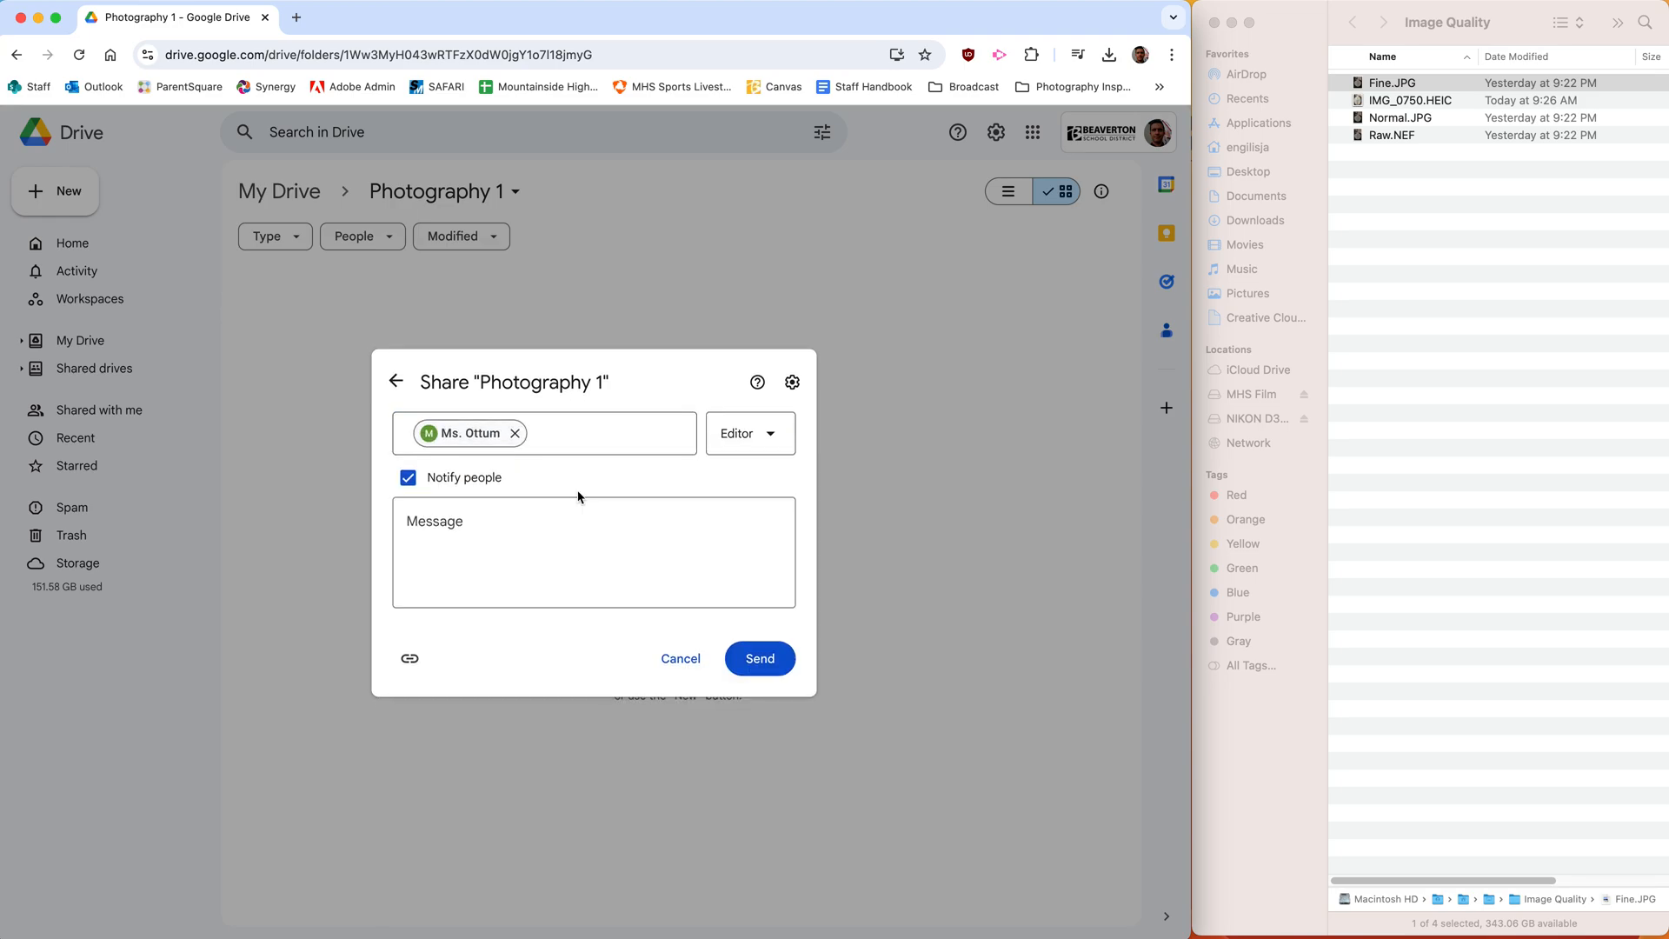
click(761, 441)
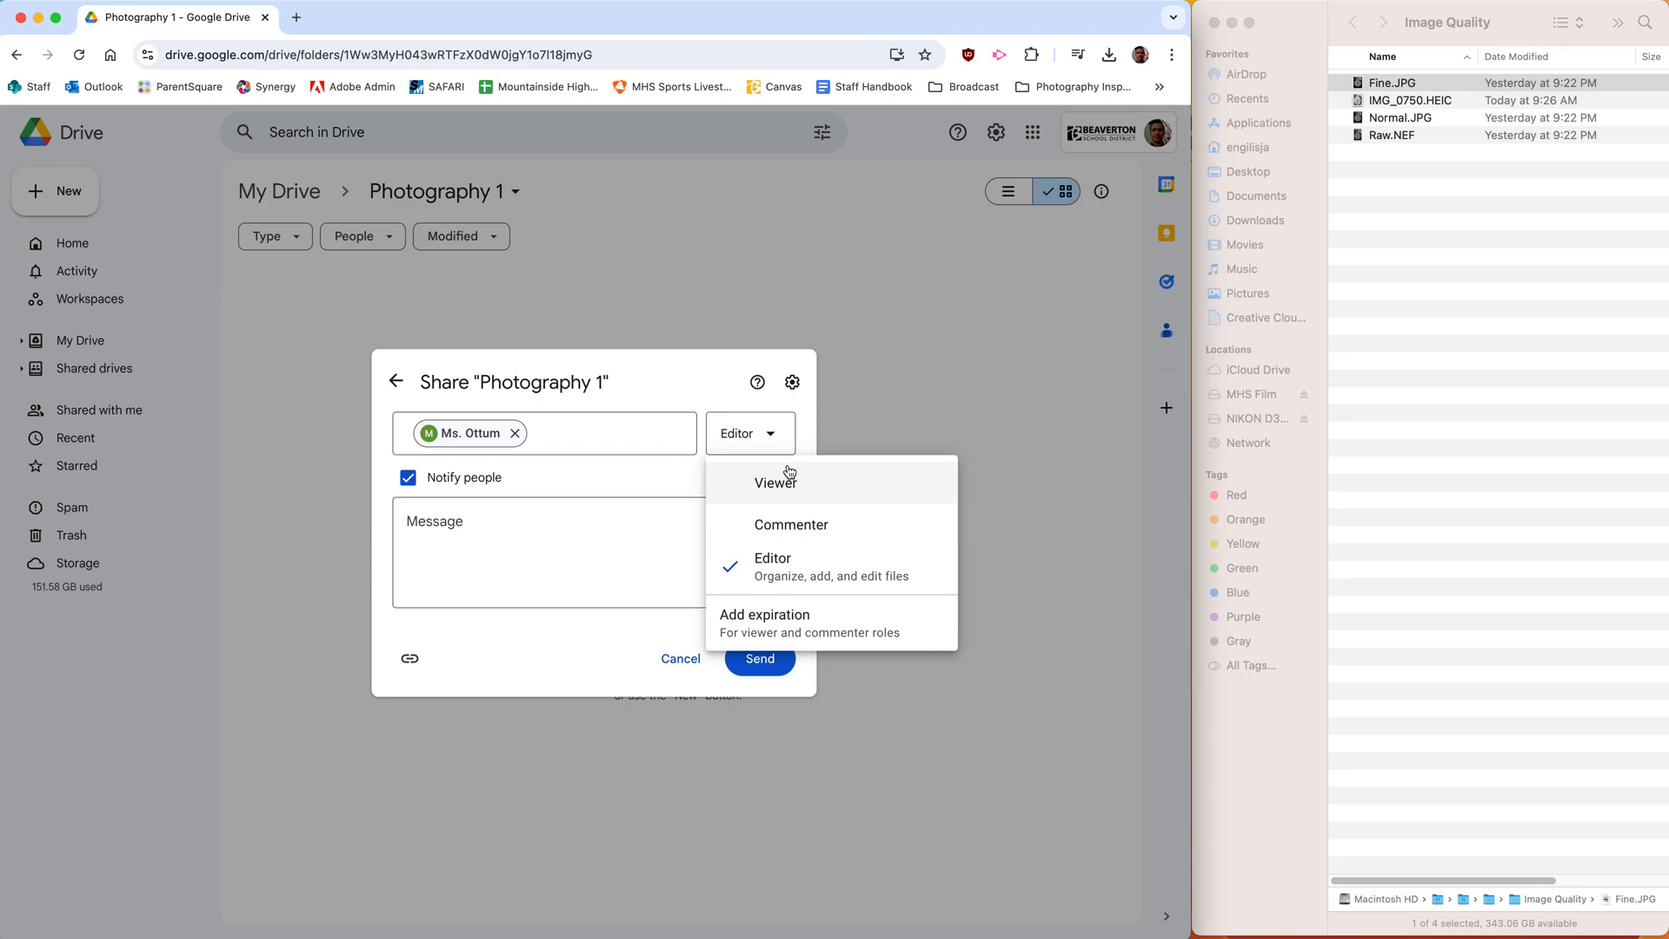
click(691, 661)
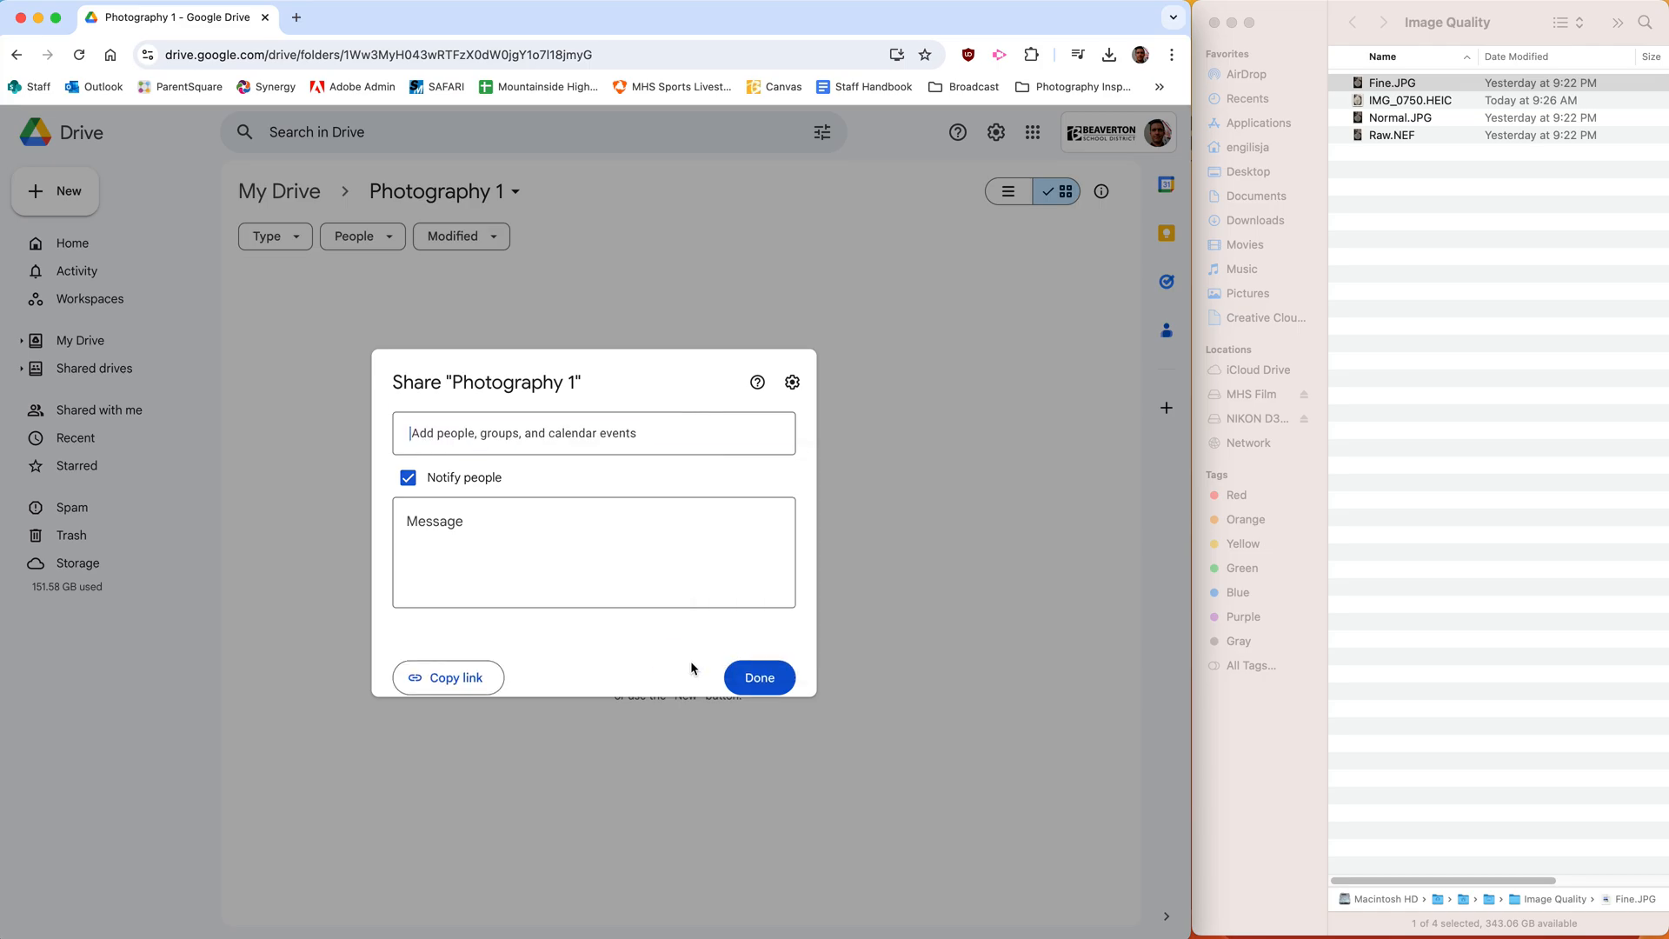
click(744, 667)
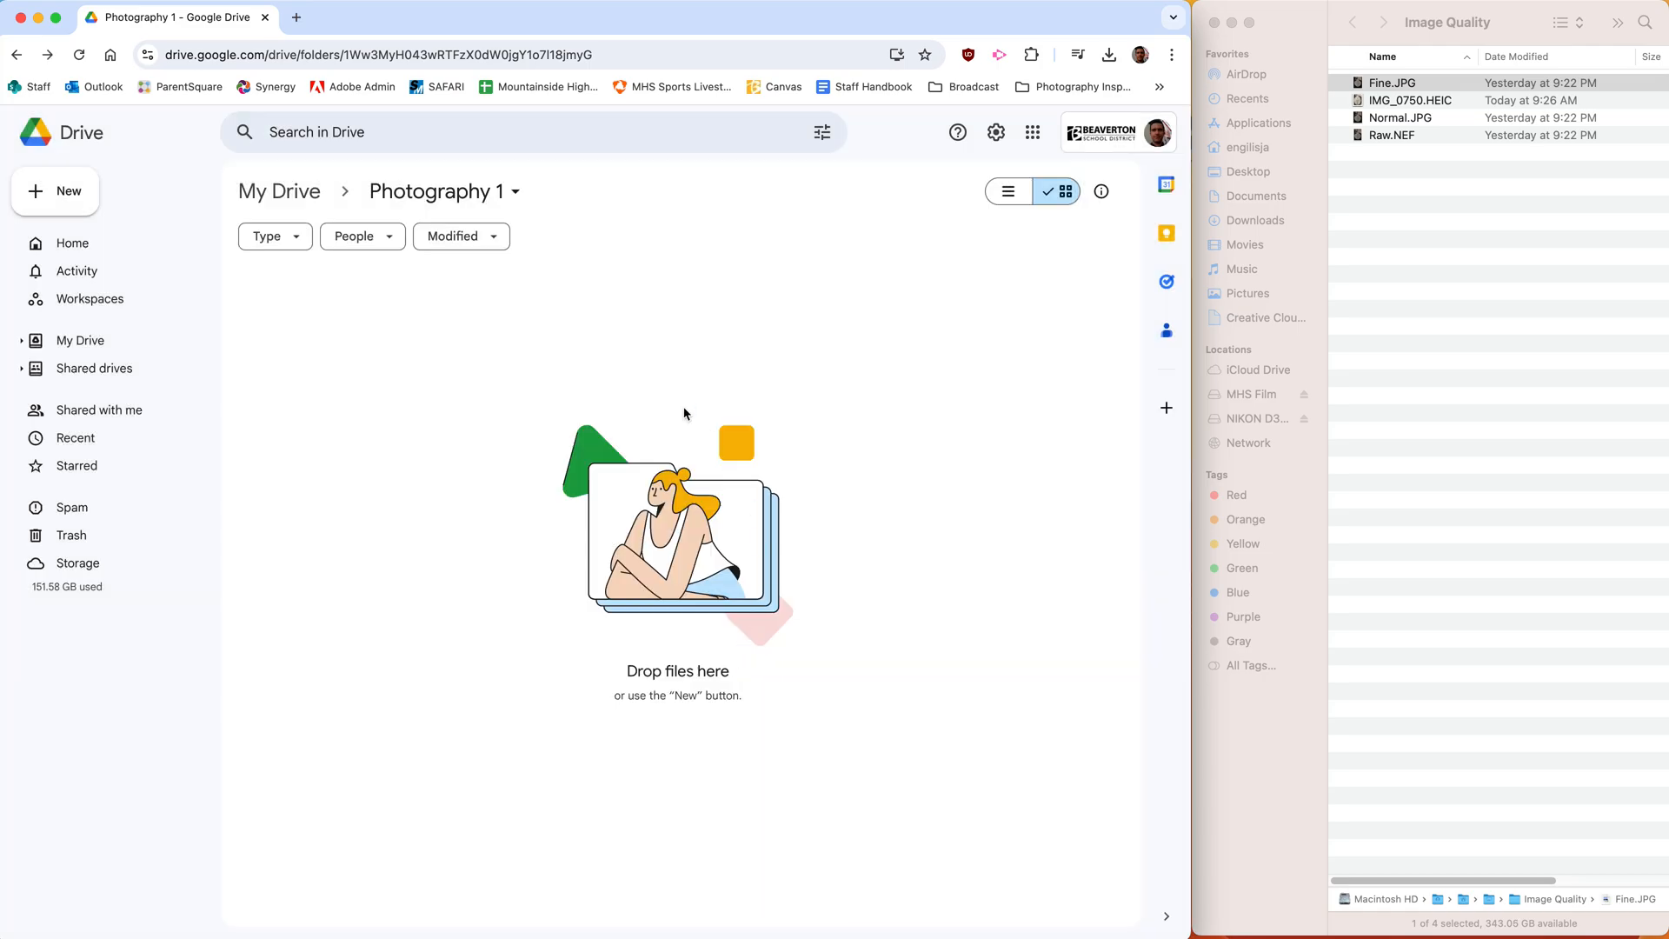
- Create a subfolder named "Angles" inside Photography 1 and open it
click(69, 190)
click(87, 200)
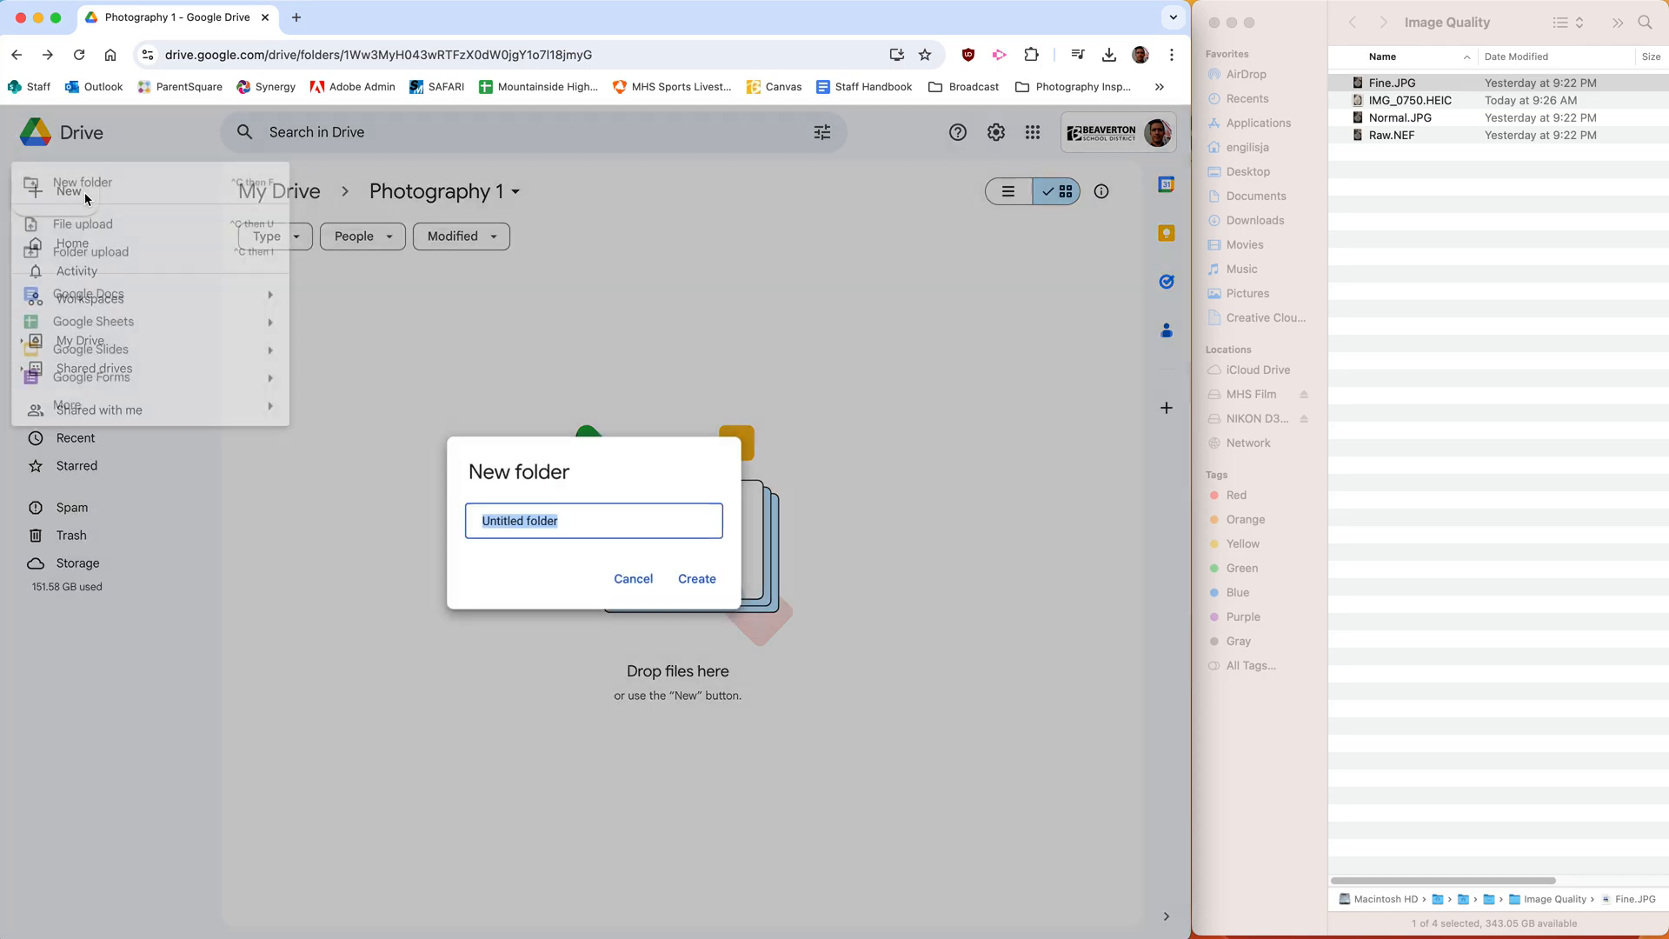
text(Angles)
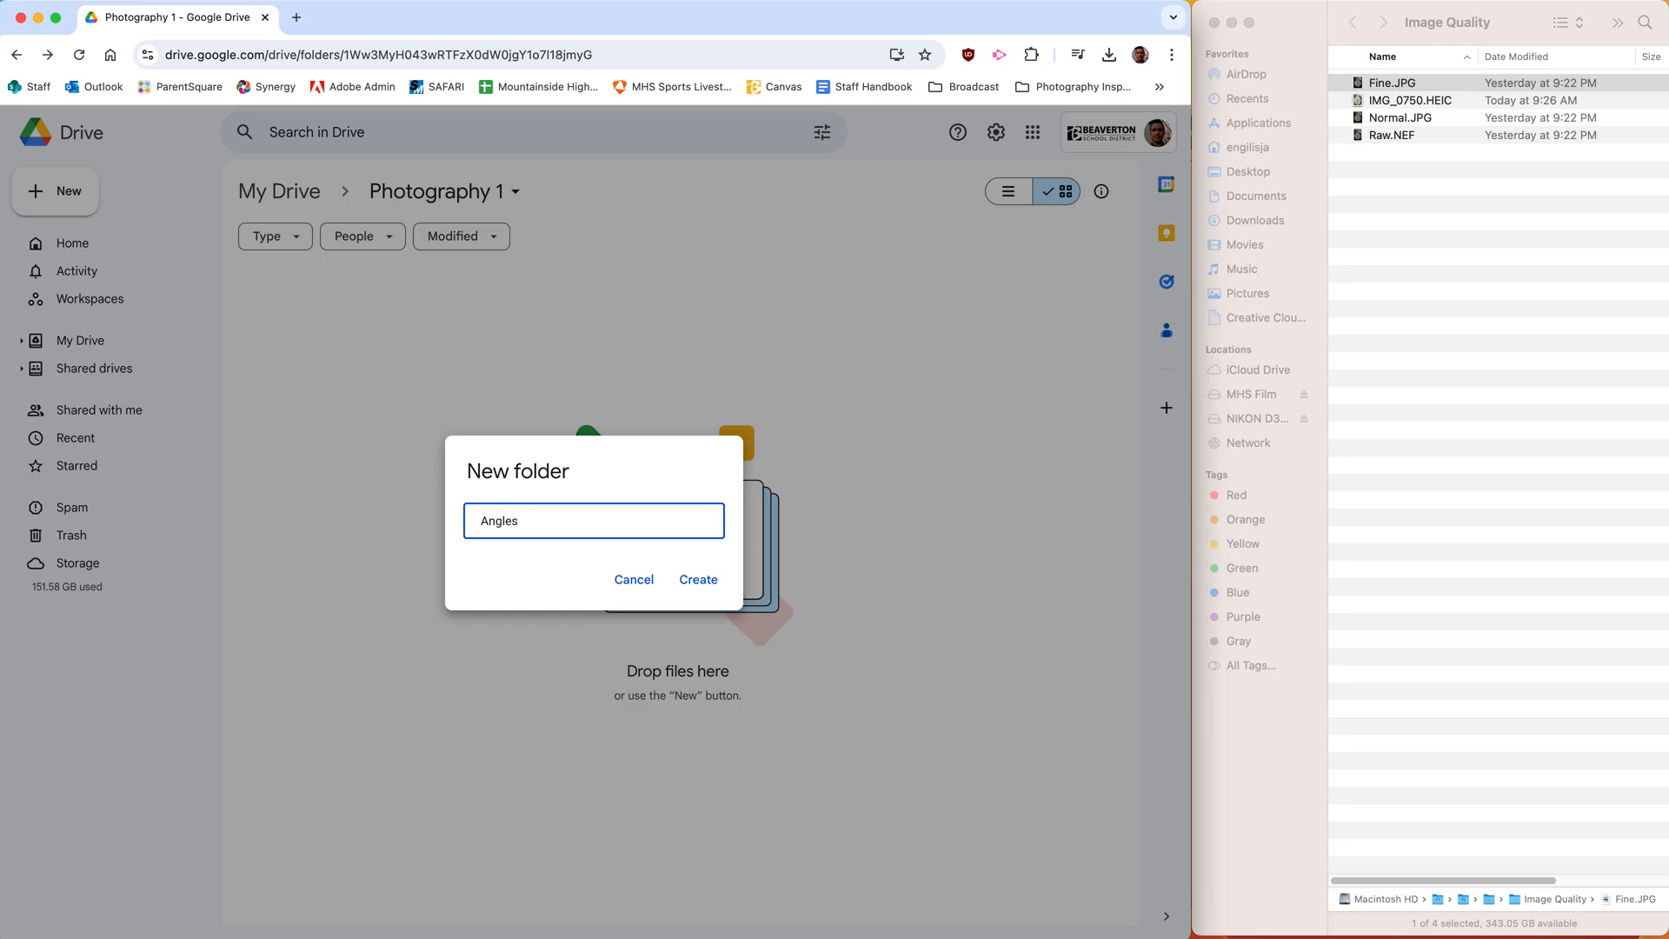
click(695, 583)
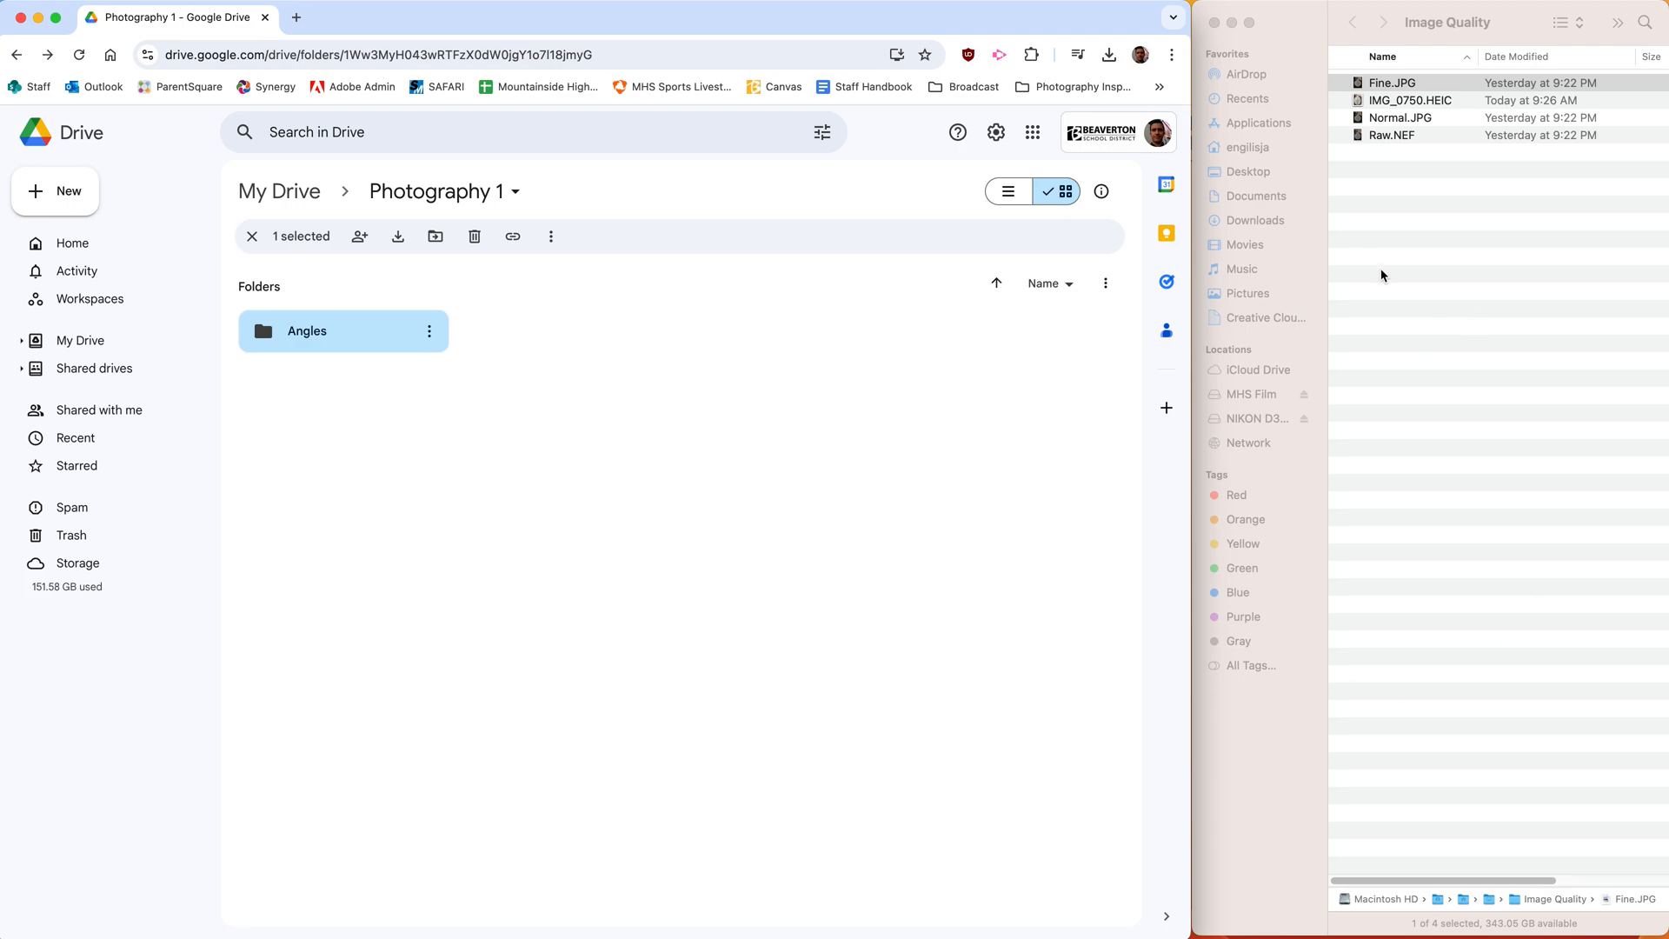
double_click(328, 335)
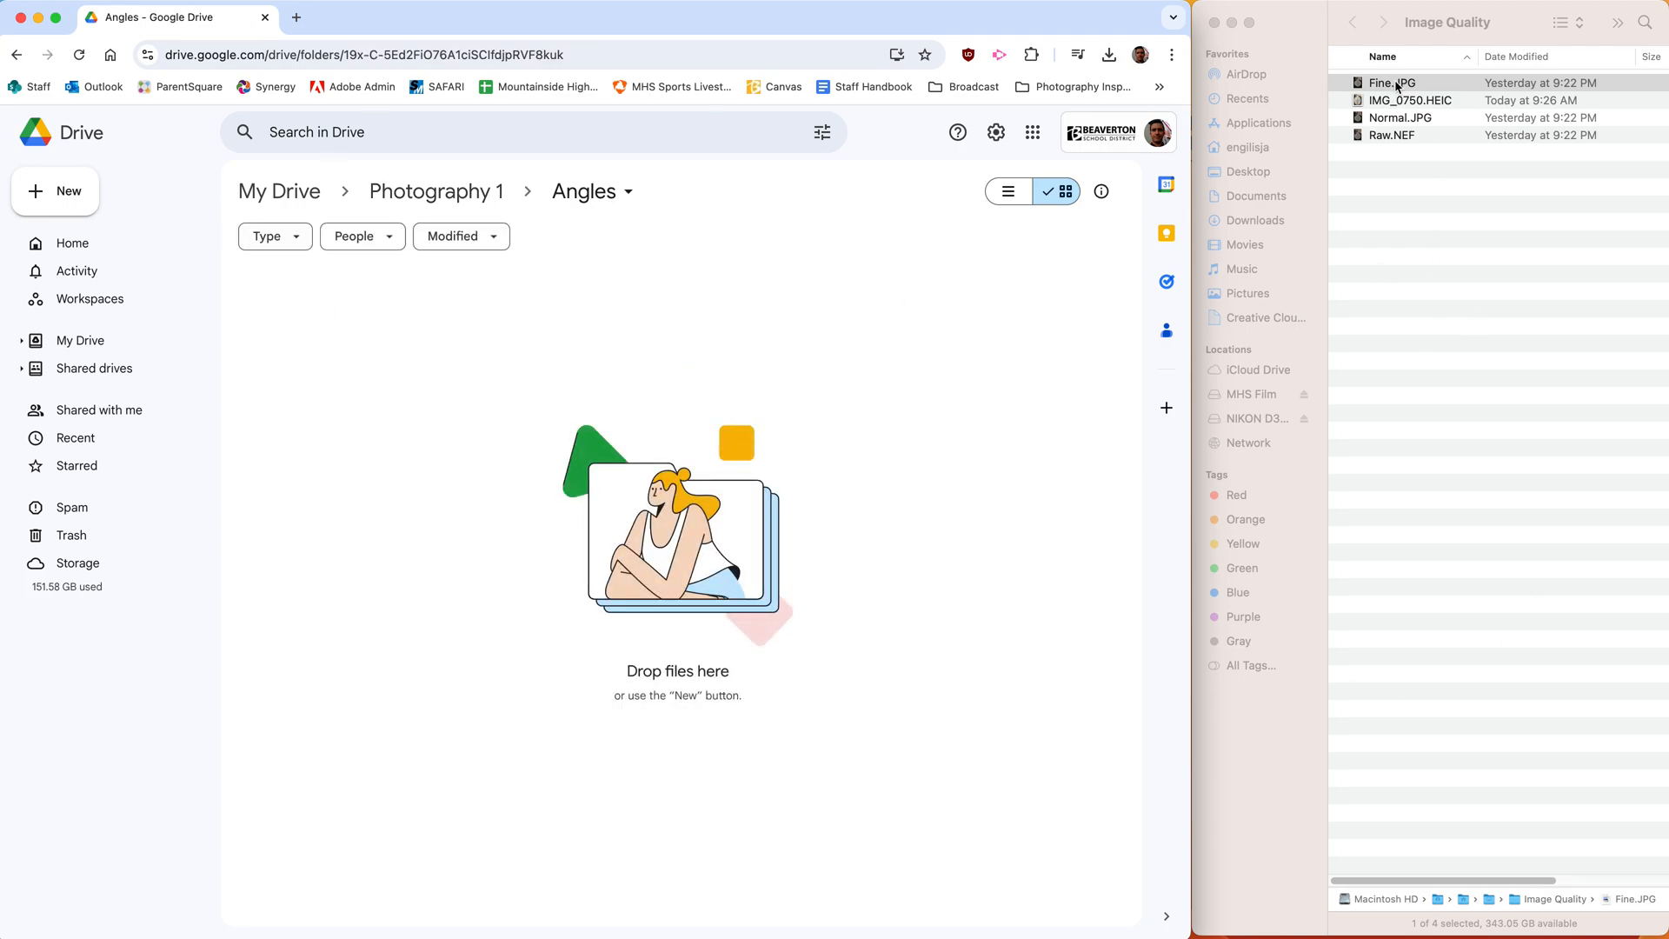
- Switch to Finder and show the files of the Image Quality folder as icons
click(1304, 23)
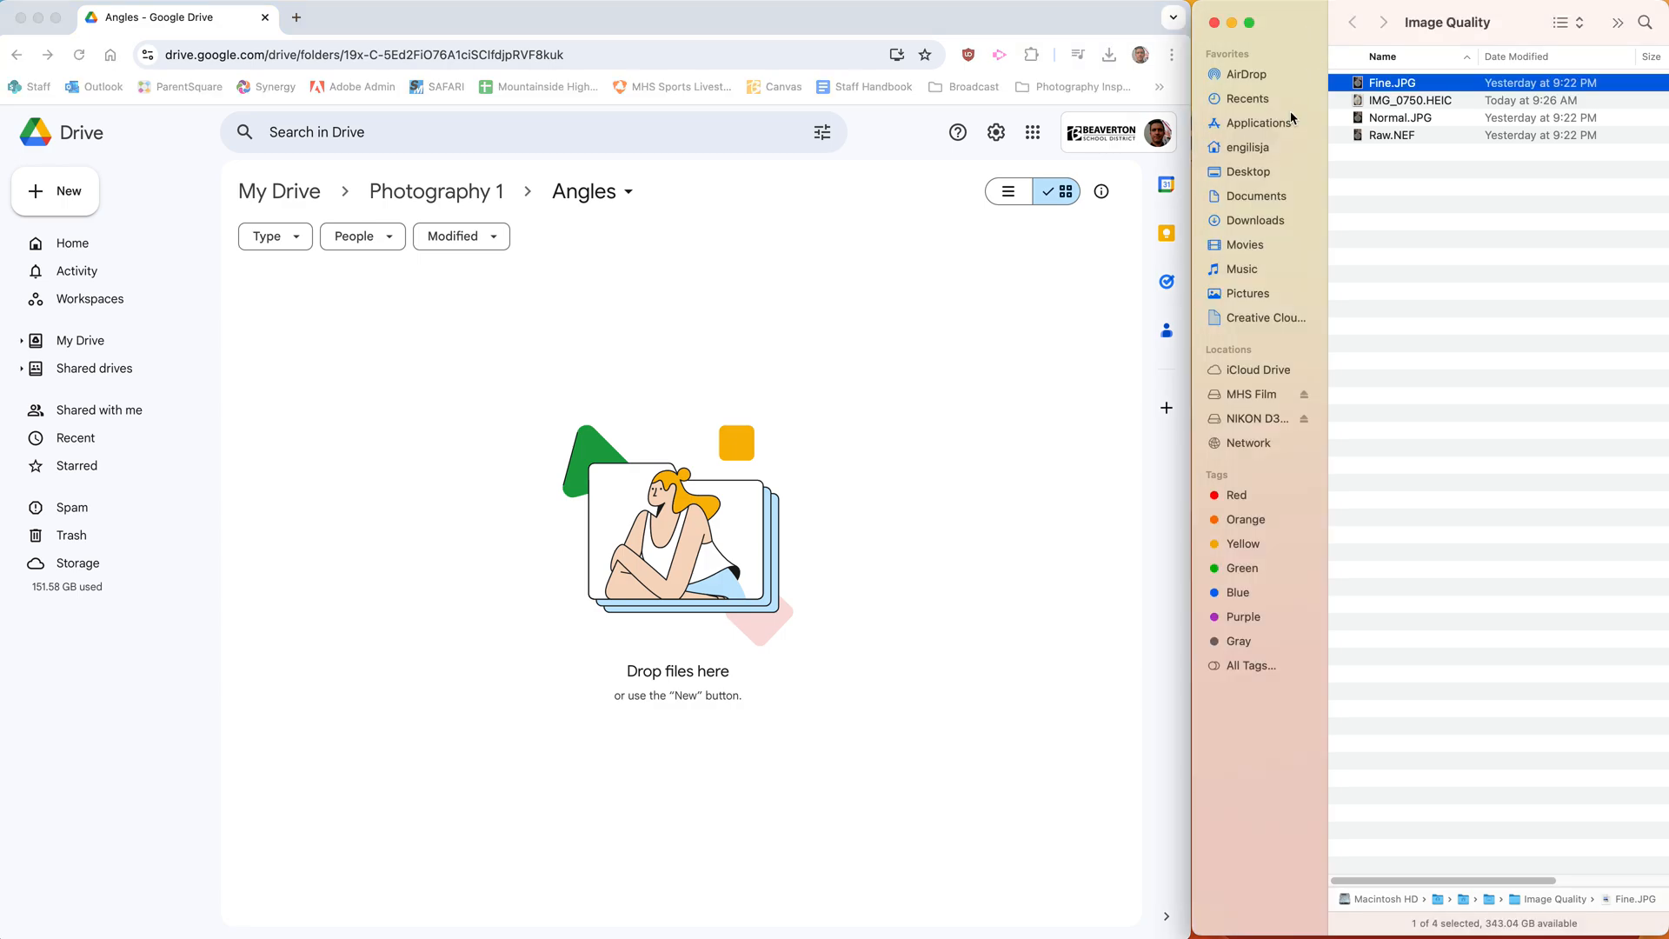
click(1562, 35)
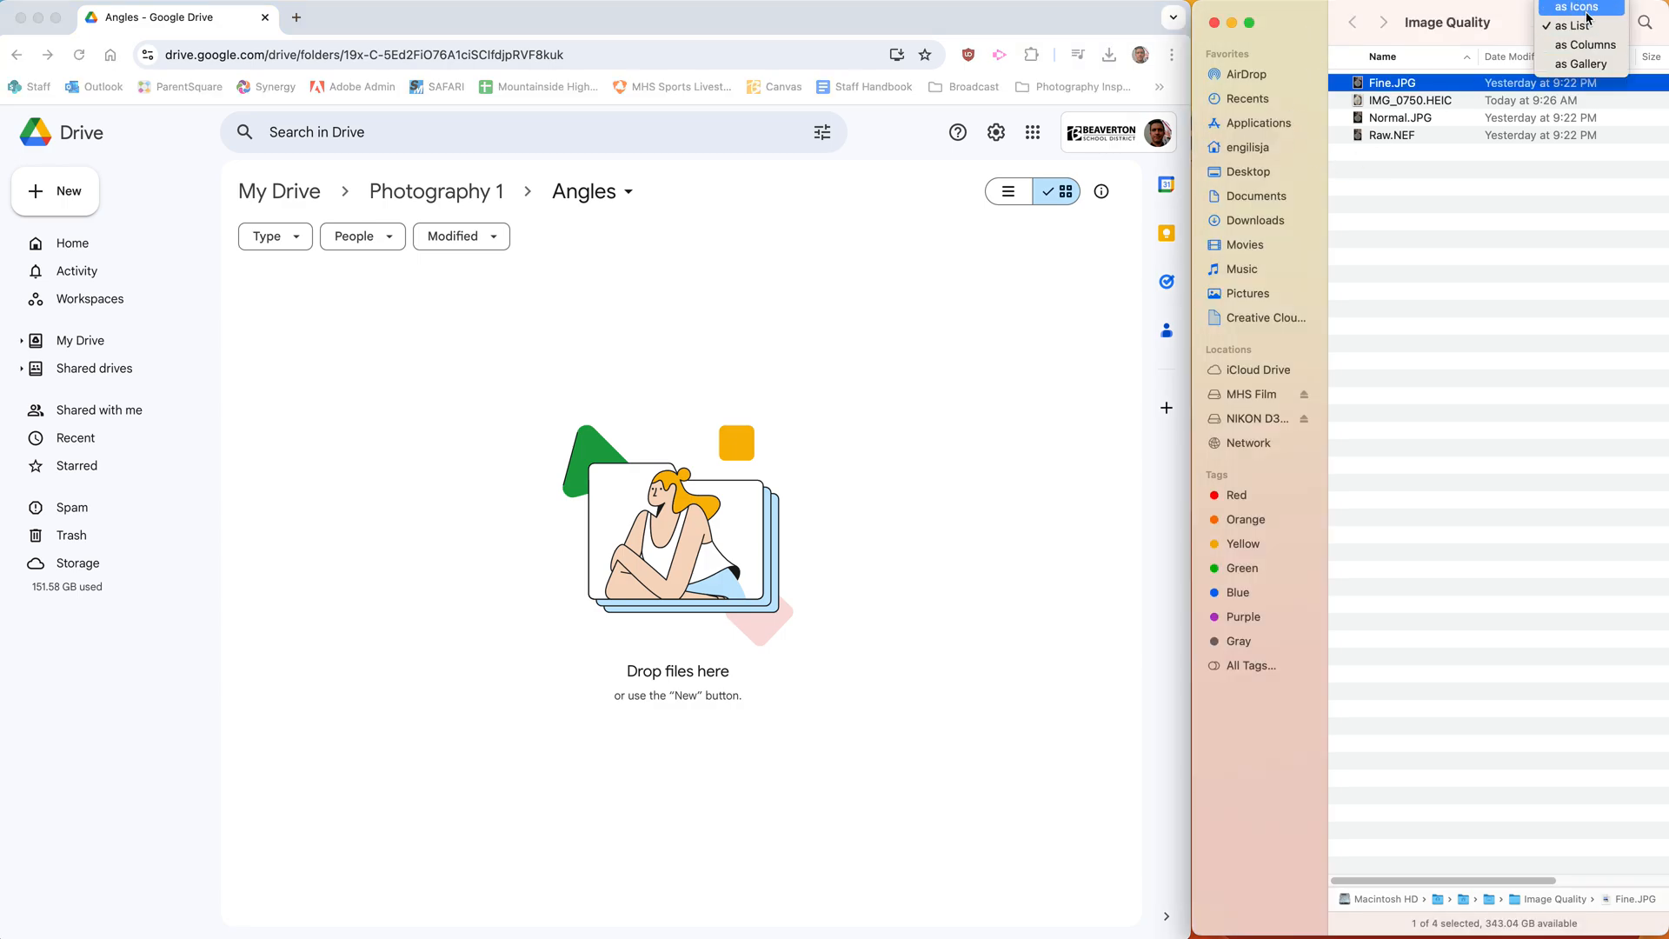
click(1587, 9)
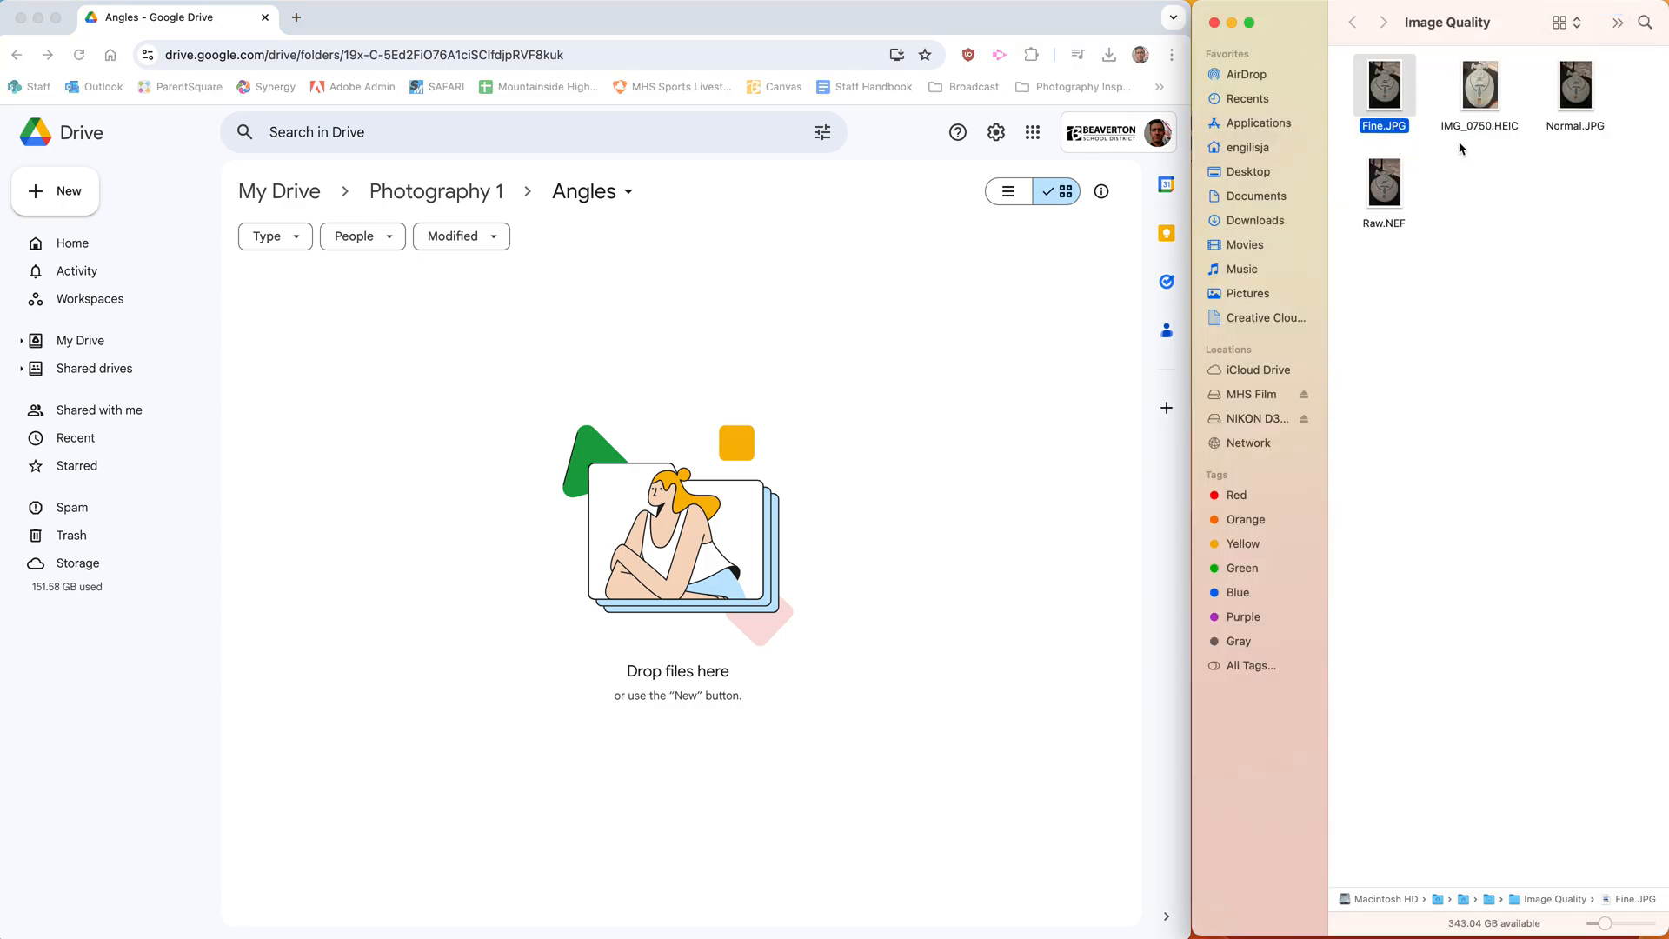
- Upload Fine.JPG, IMG_0750.HEIC and Raw.NEF from the Image Quality folder into the Angles folder in Google Drive
drag(1392, 85, 496, 465)
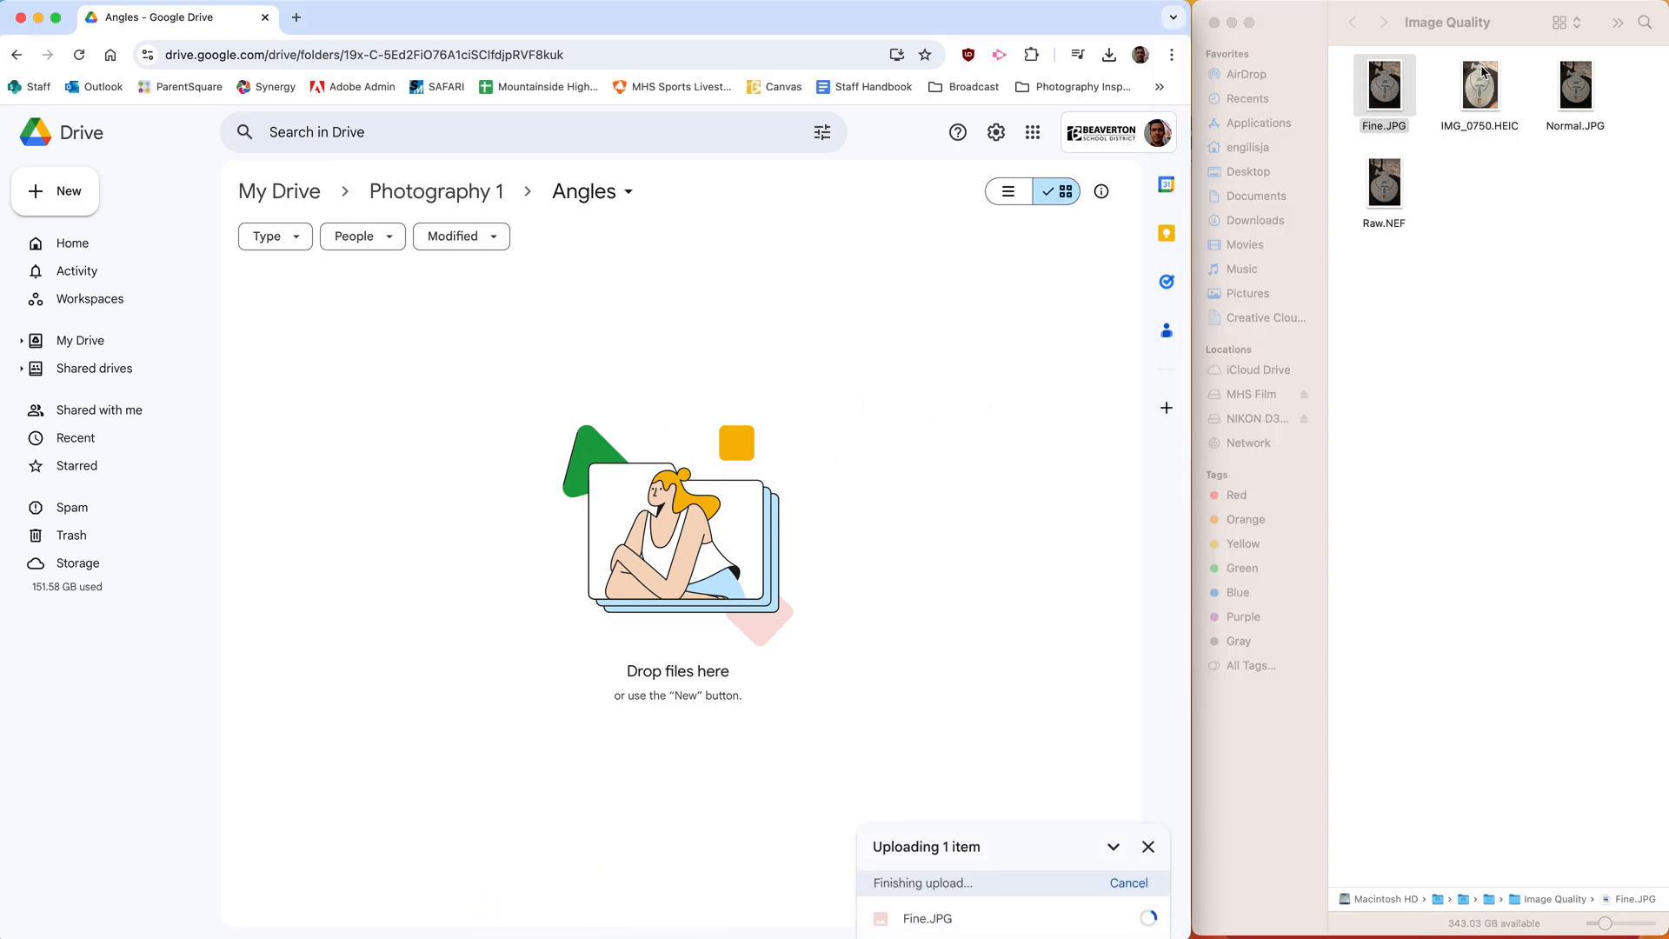
drag(1484, 88, 707, 406)
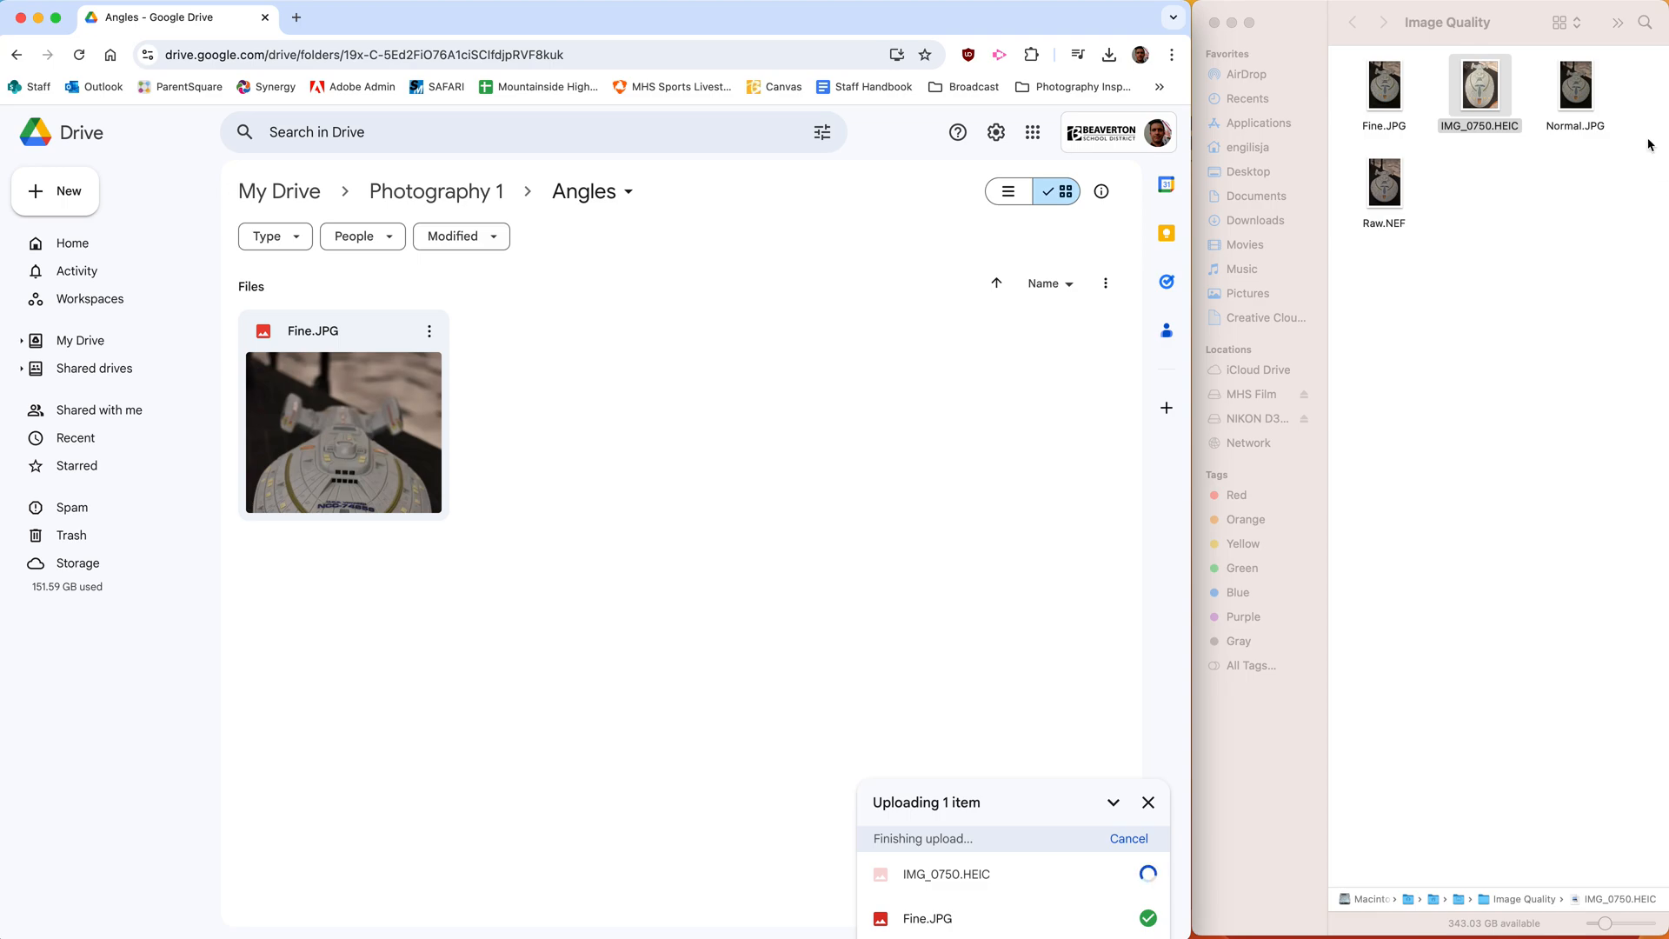
drag(1388, 187, 745, 556)
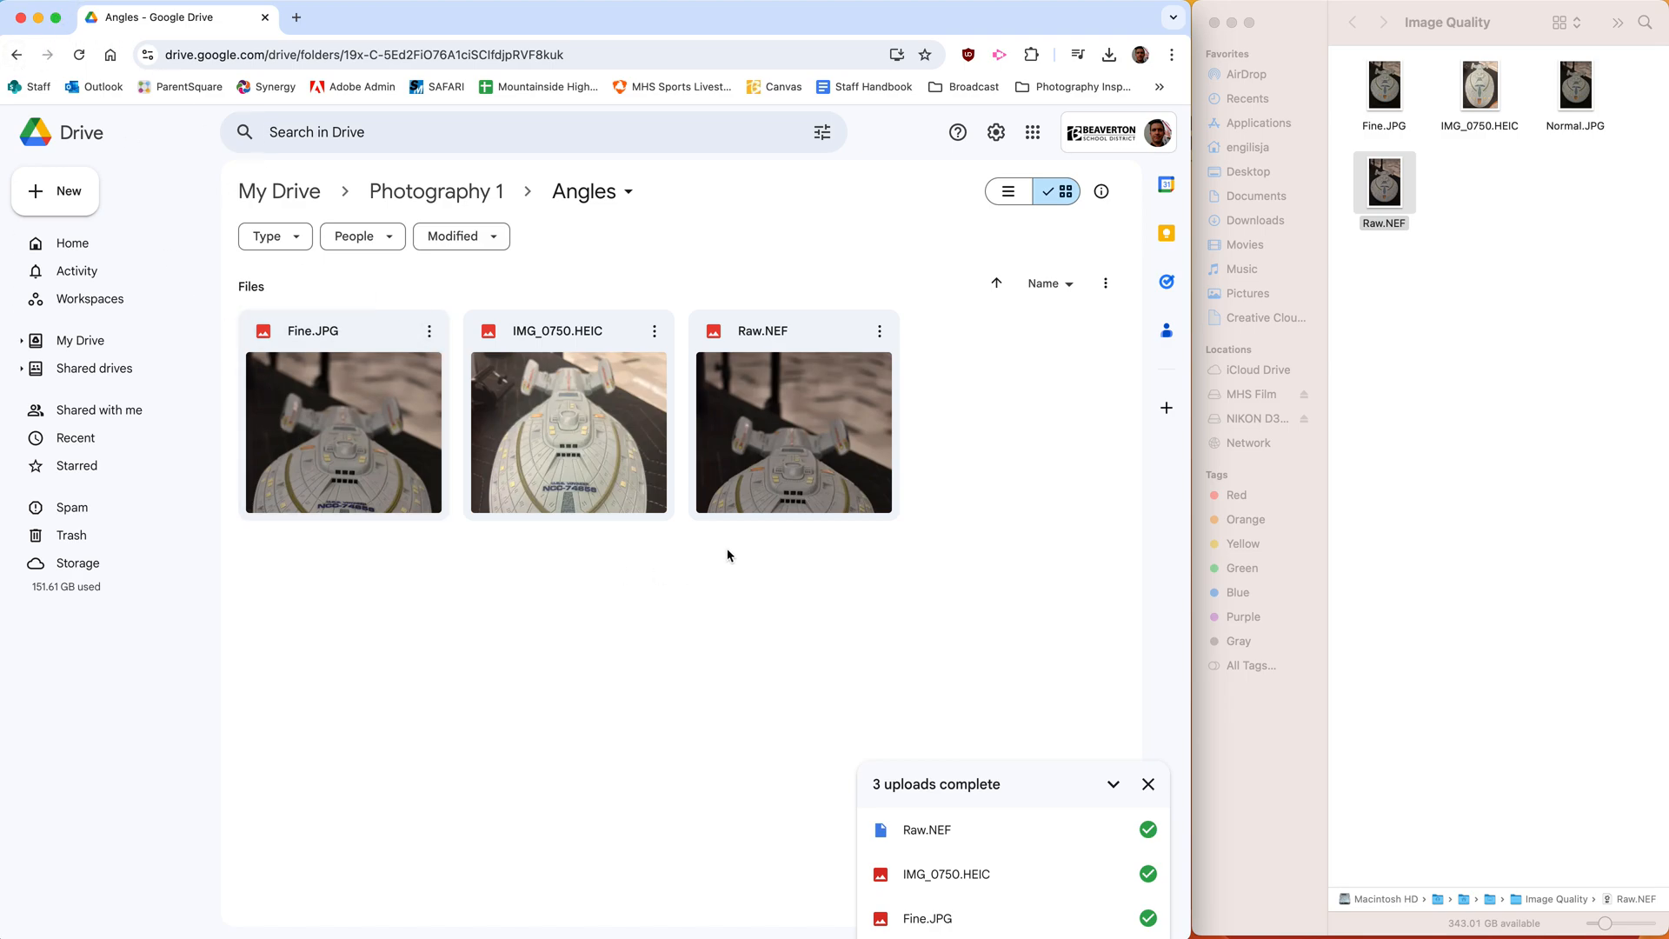
- Return to the Photography 1 folder and create a new blank Google Slides presentation in it
click(21, 57)
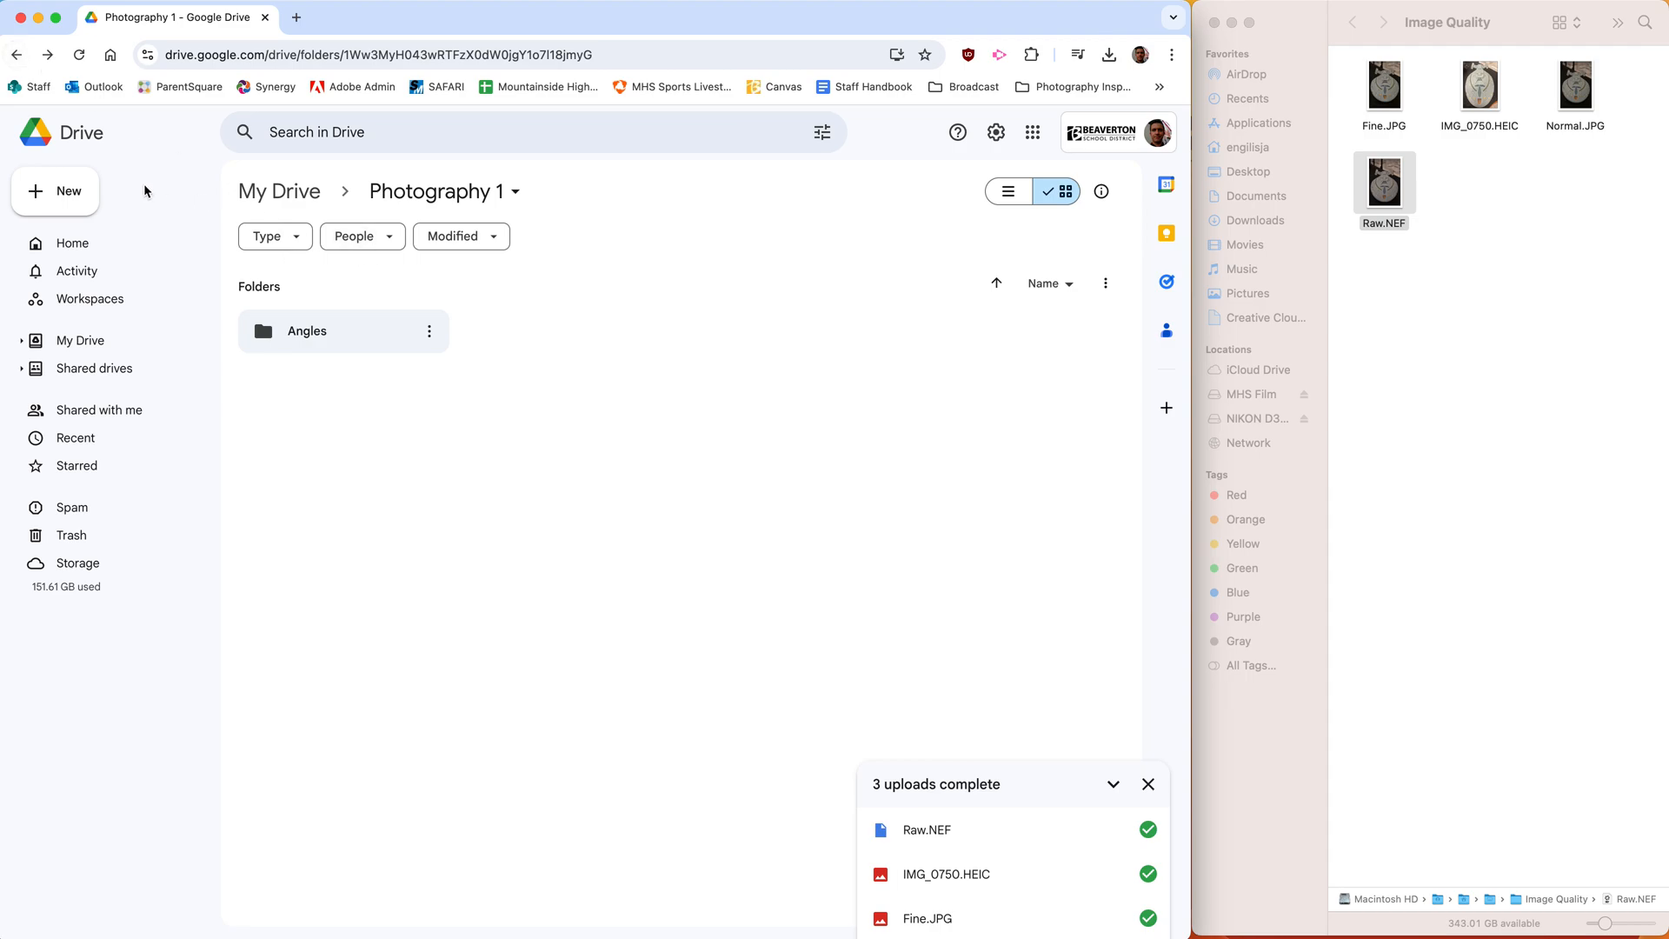
click(59, 190)
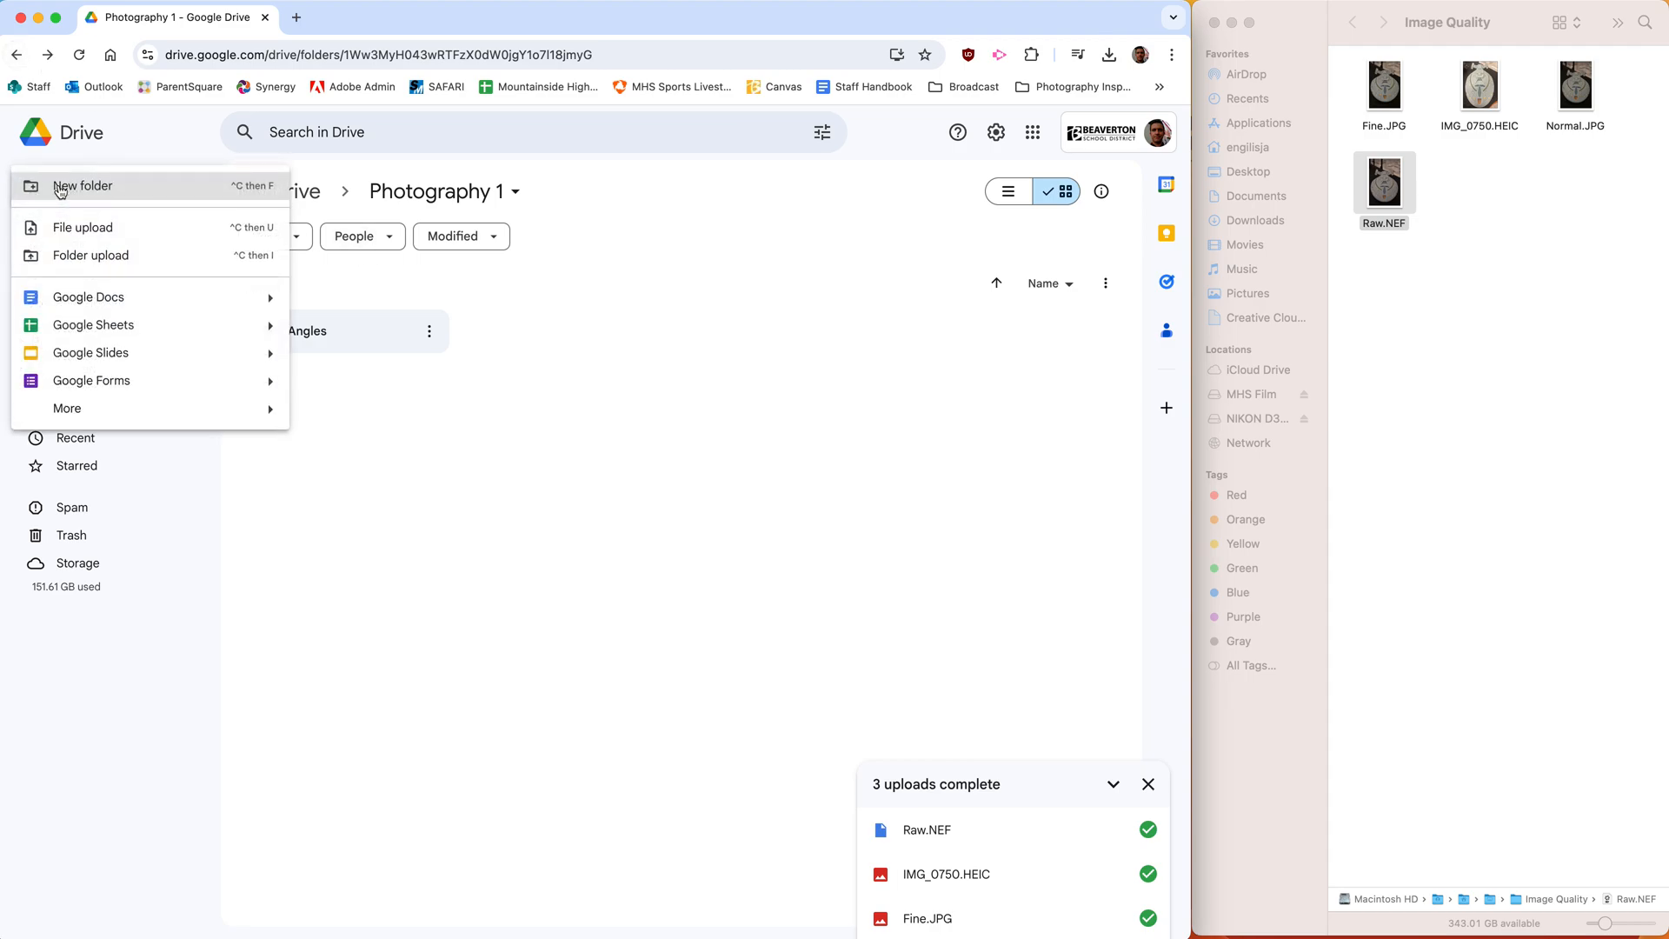
click(83, 353)
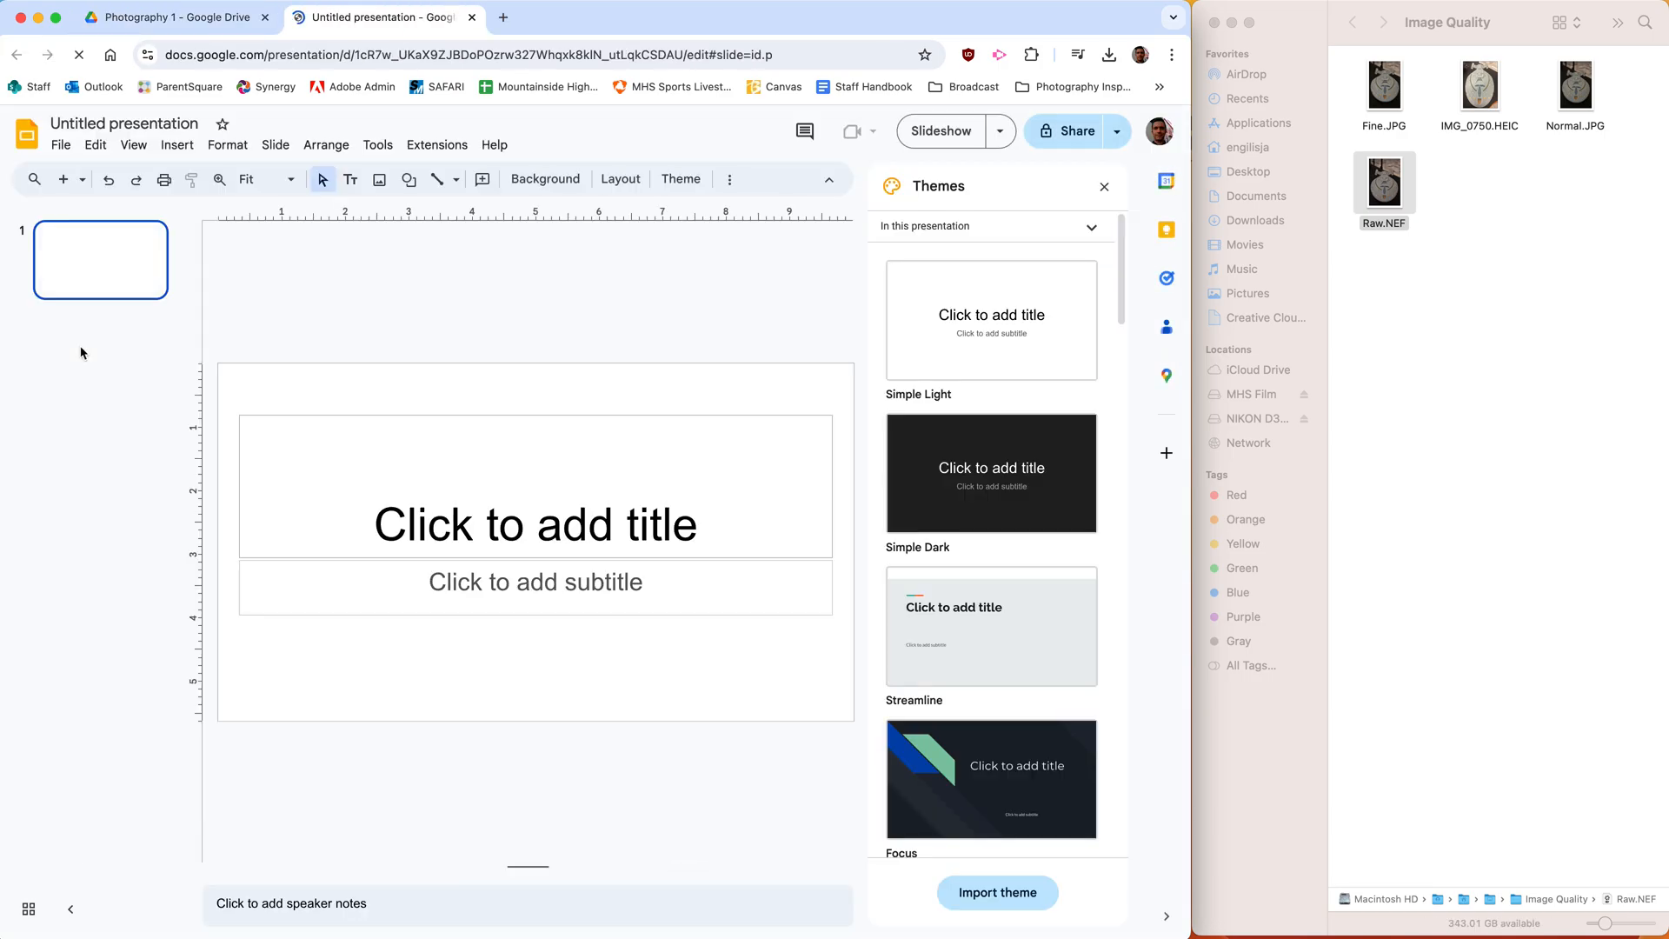
- Enter "Visual Art Journal" as the title on the first slide
click(592, 492)
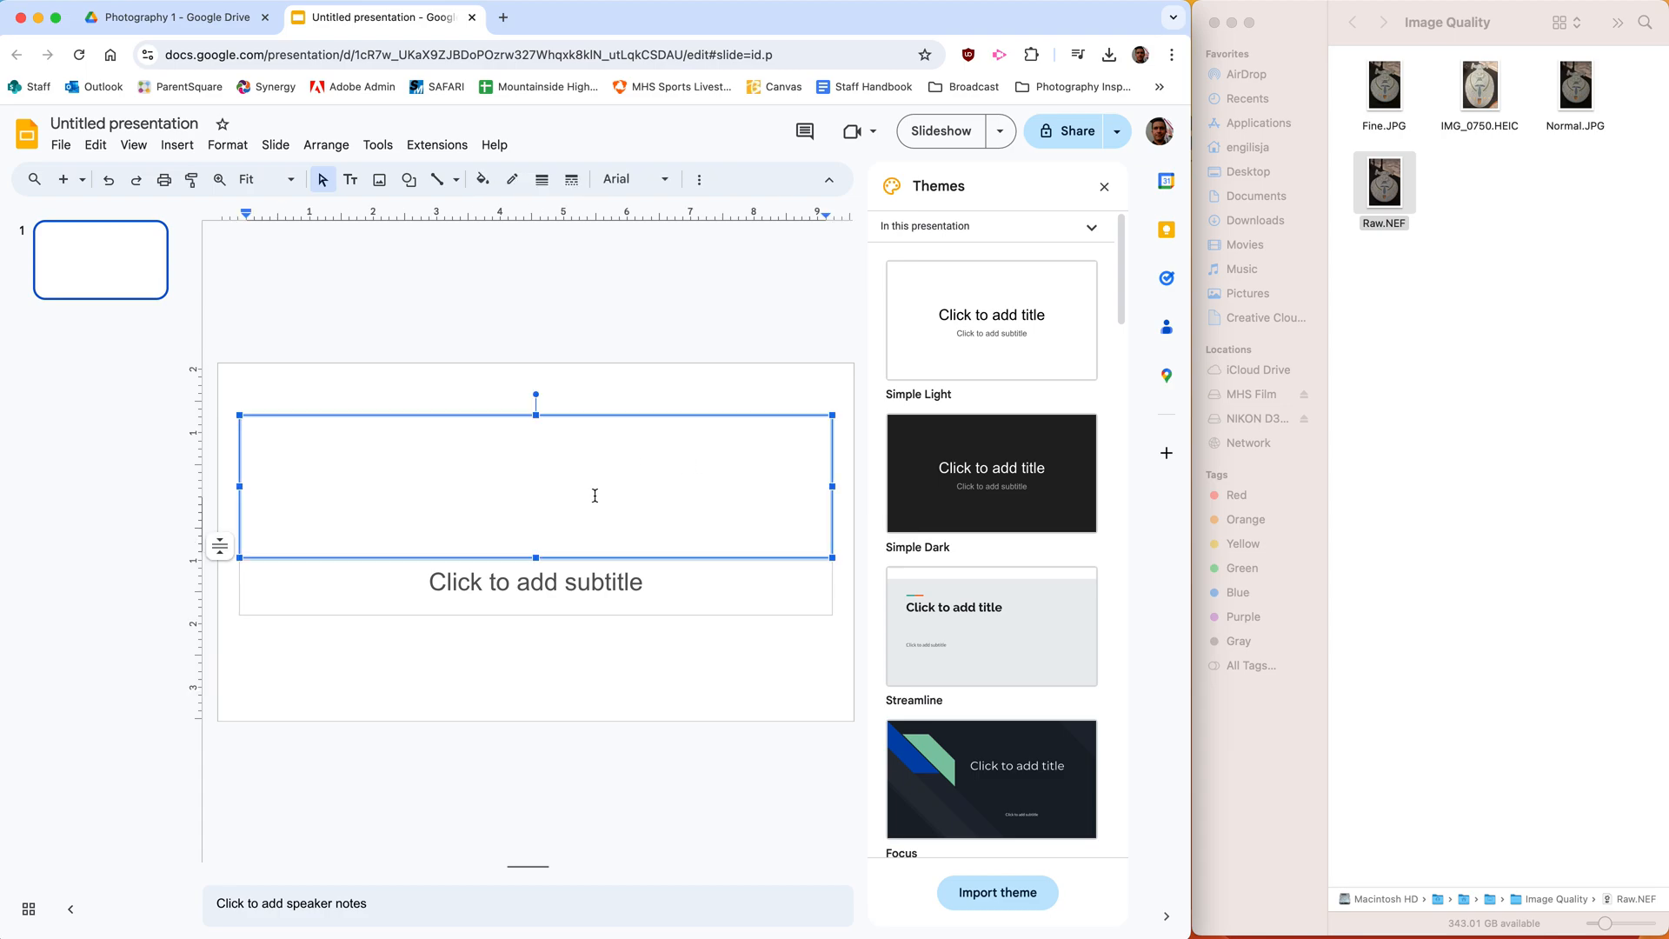
text(Visual Art )
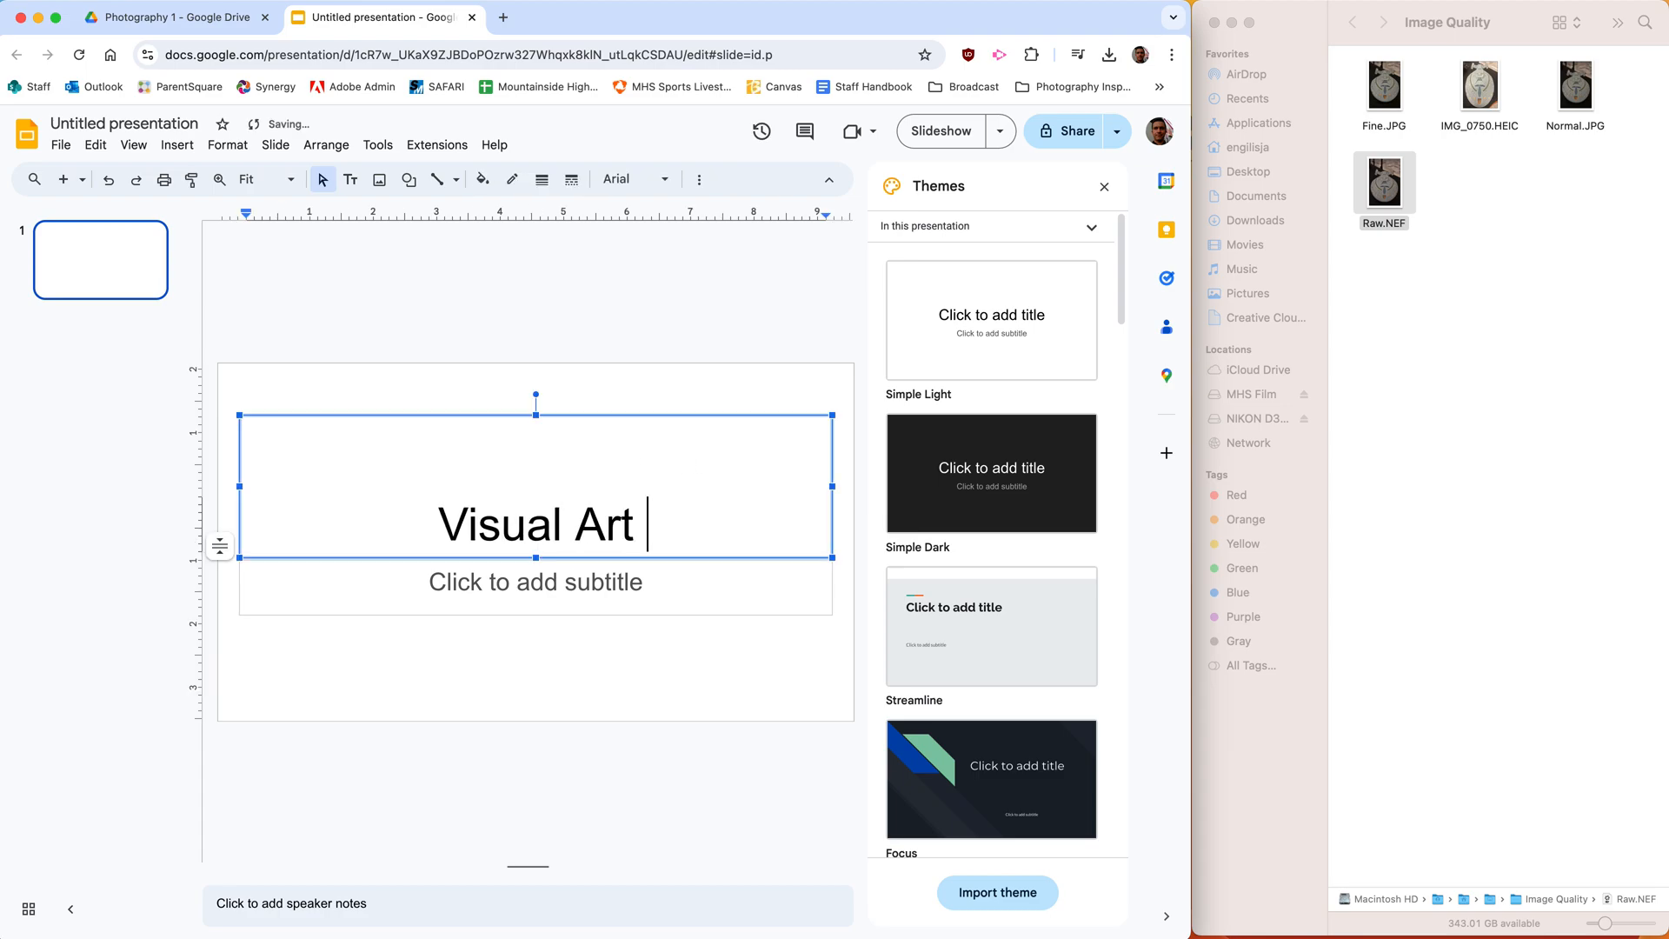
text(Journal)
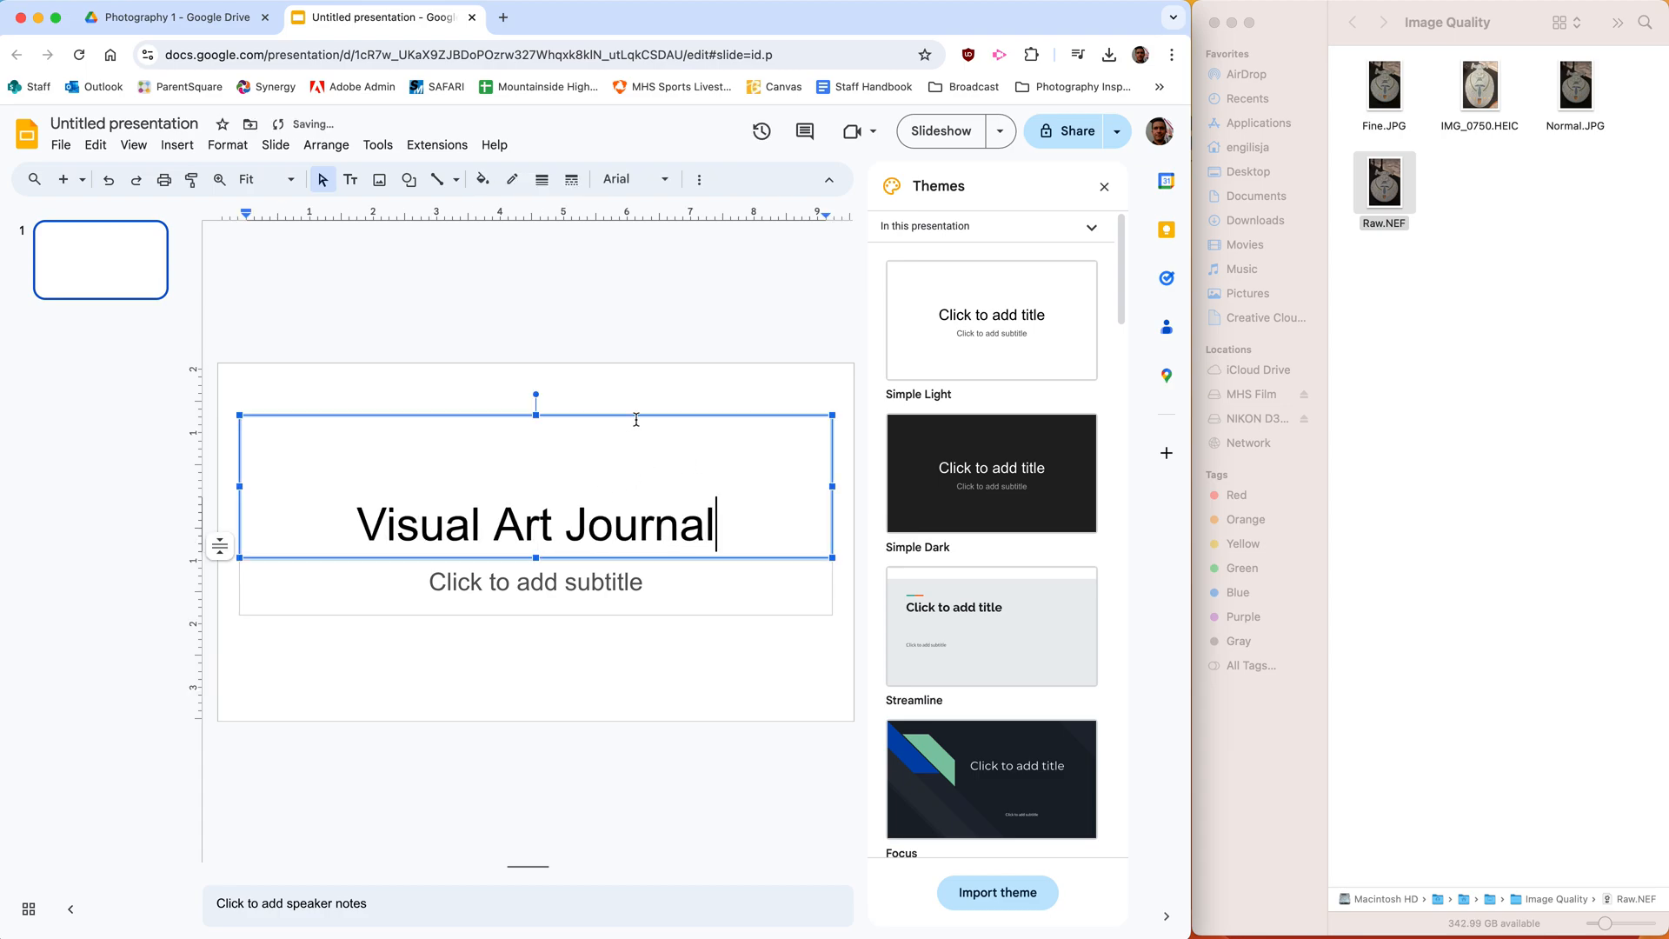
click(572, 315)
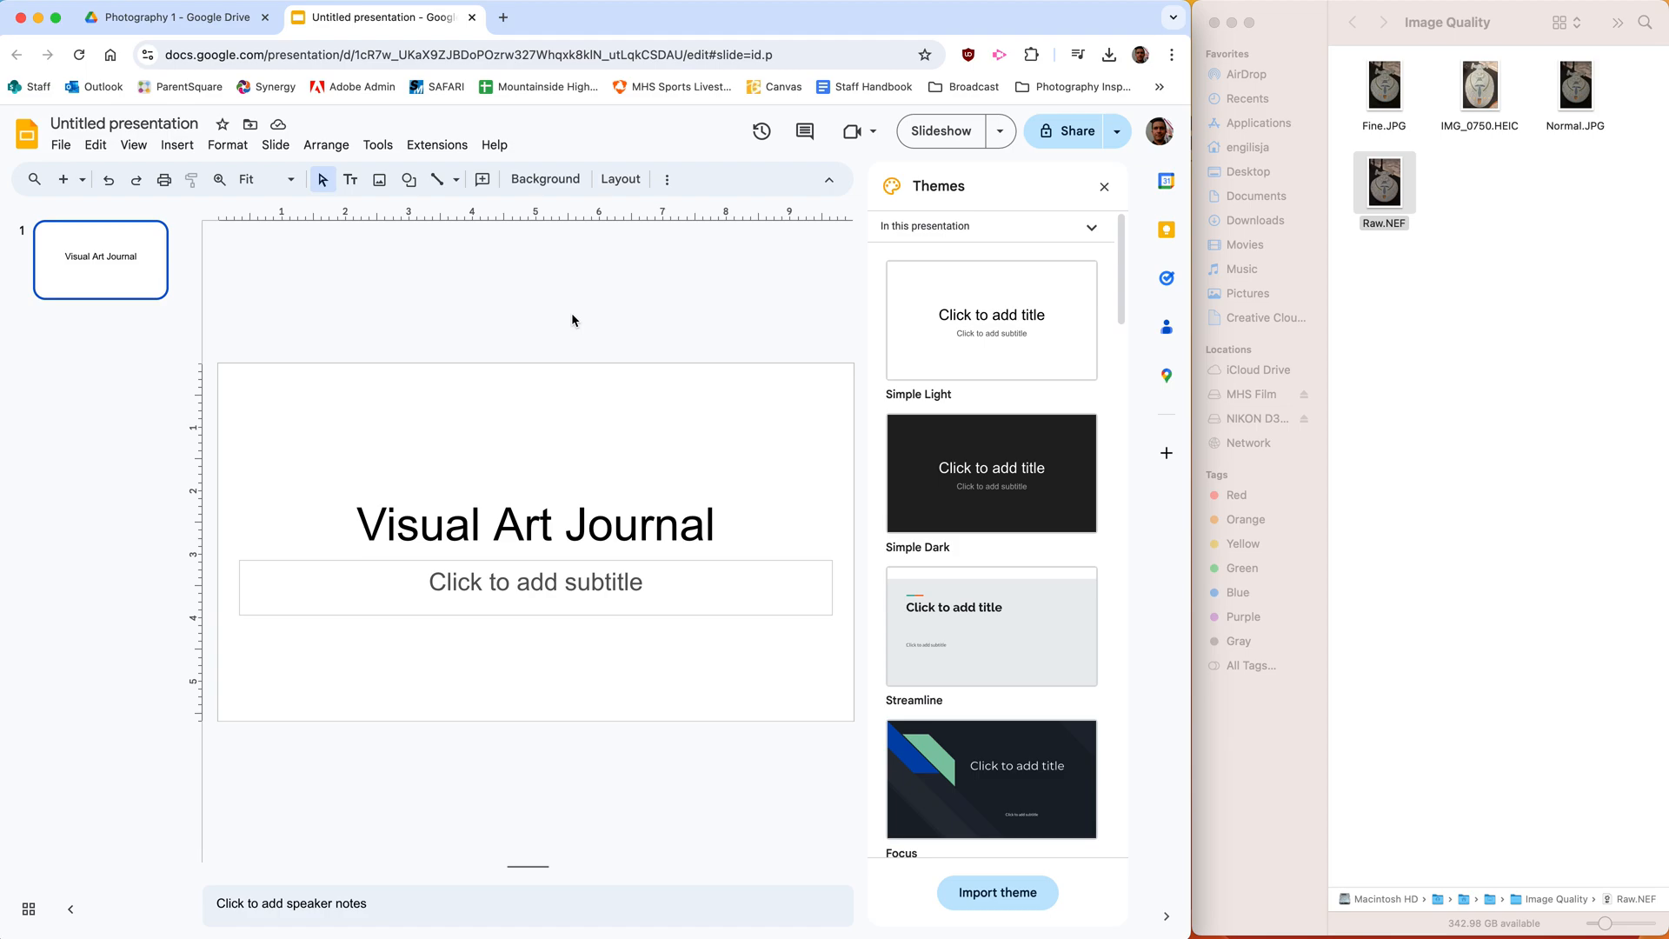
- Rename the presentation file as "Visual Art Journal-" followed by the owner's full name
click(139, 127)
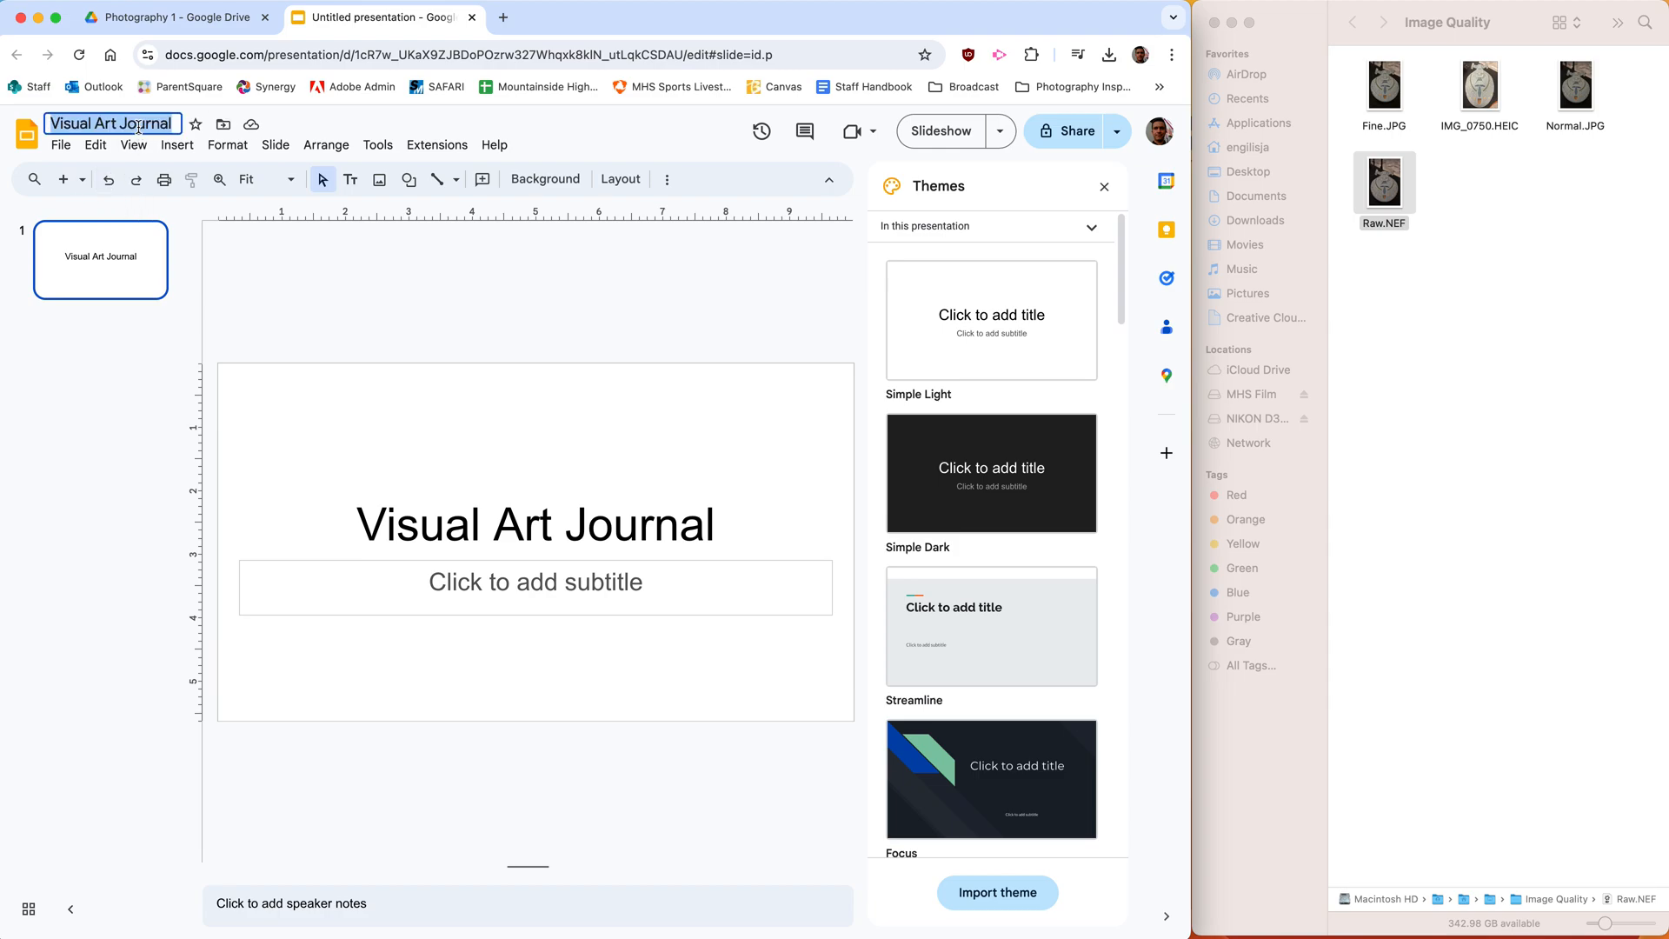
click(173, 123)
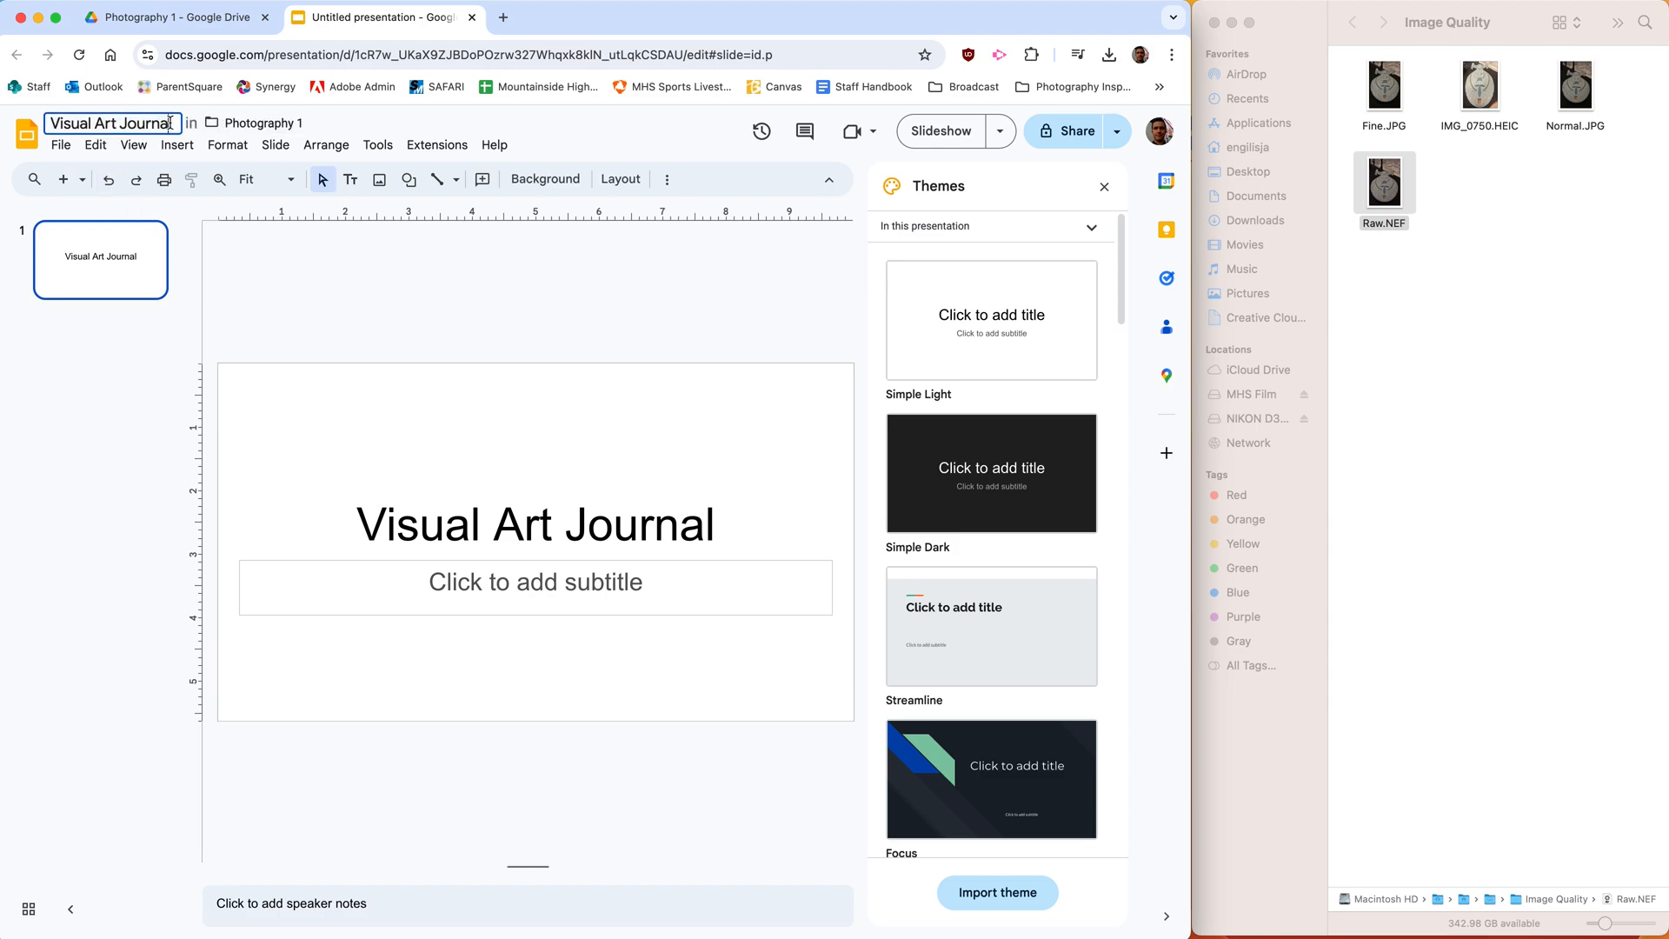
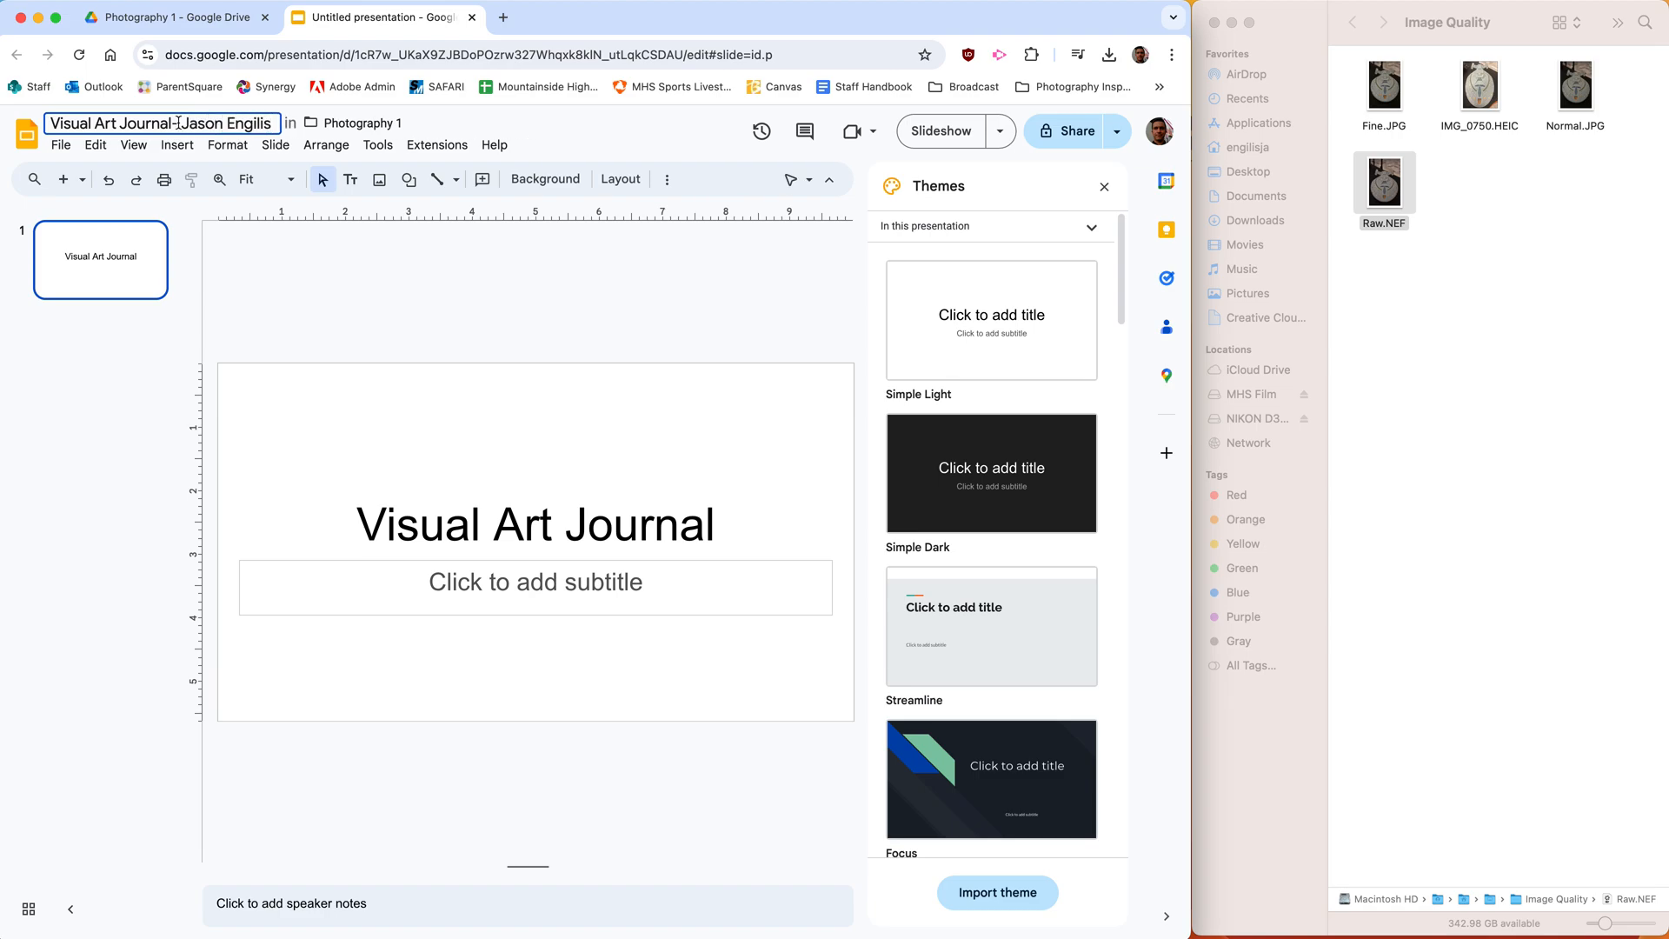
click(77, 526)
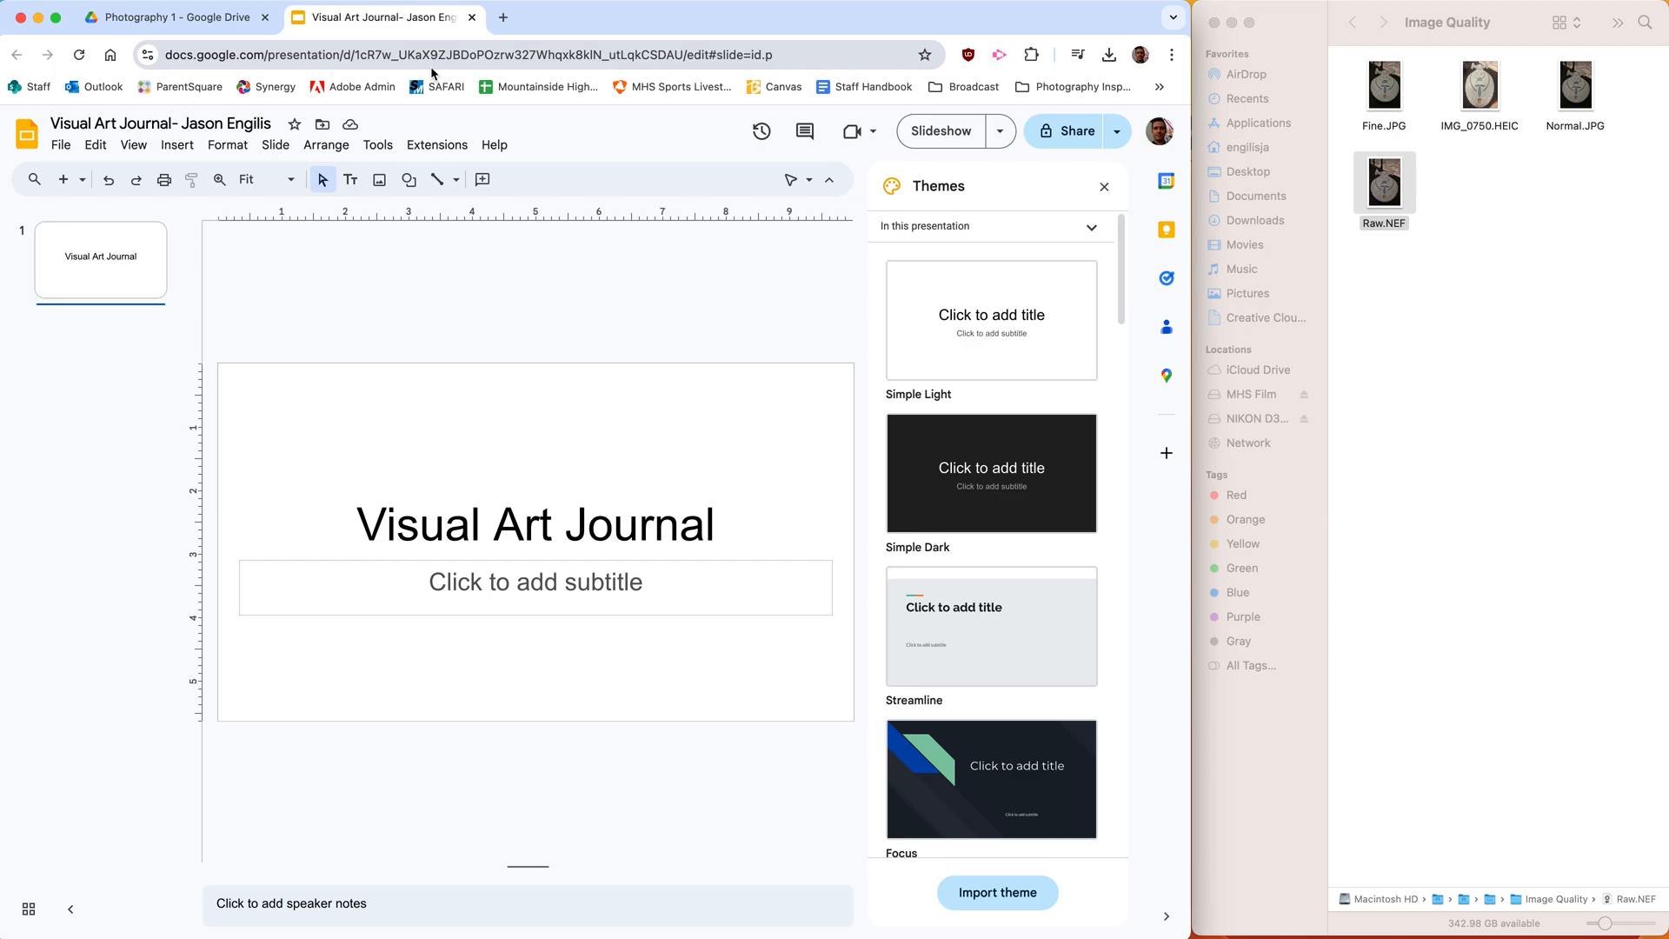
- Go back to the Photography 1 folder in Google Drive and check the presentation and the Angles folder there
click(165, 17)
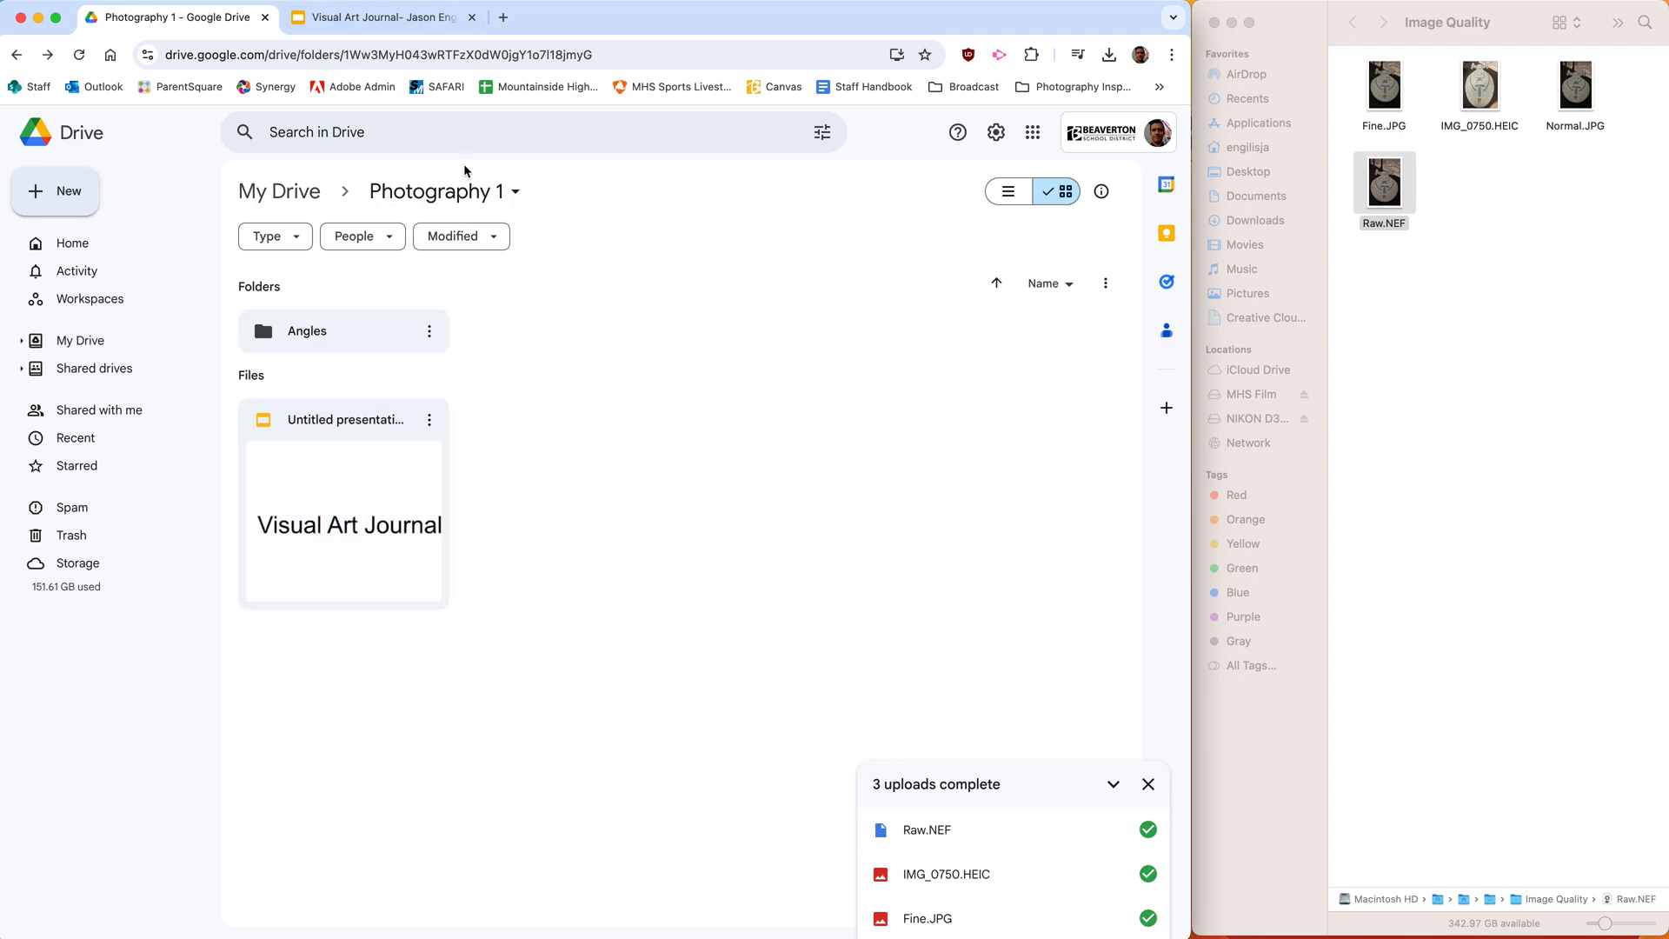
click(415, 539)
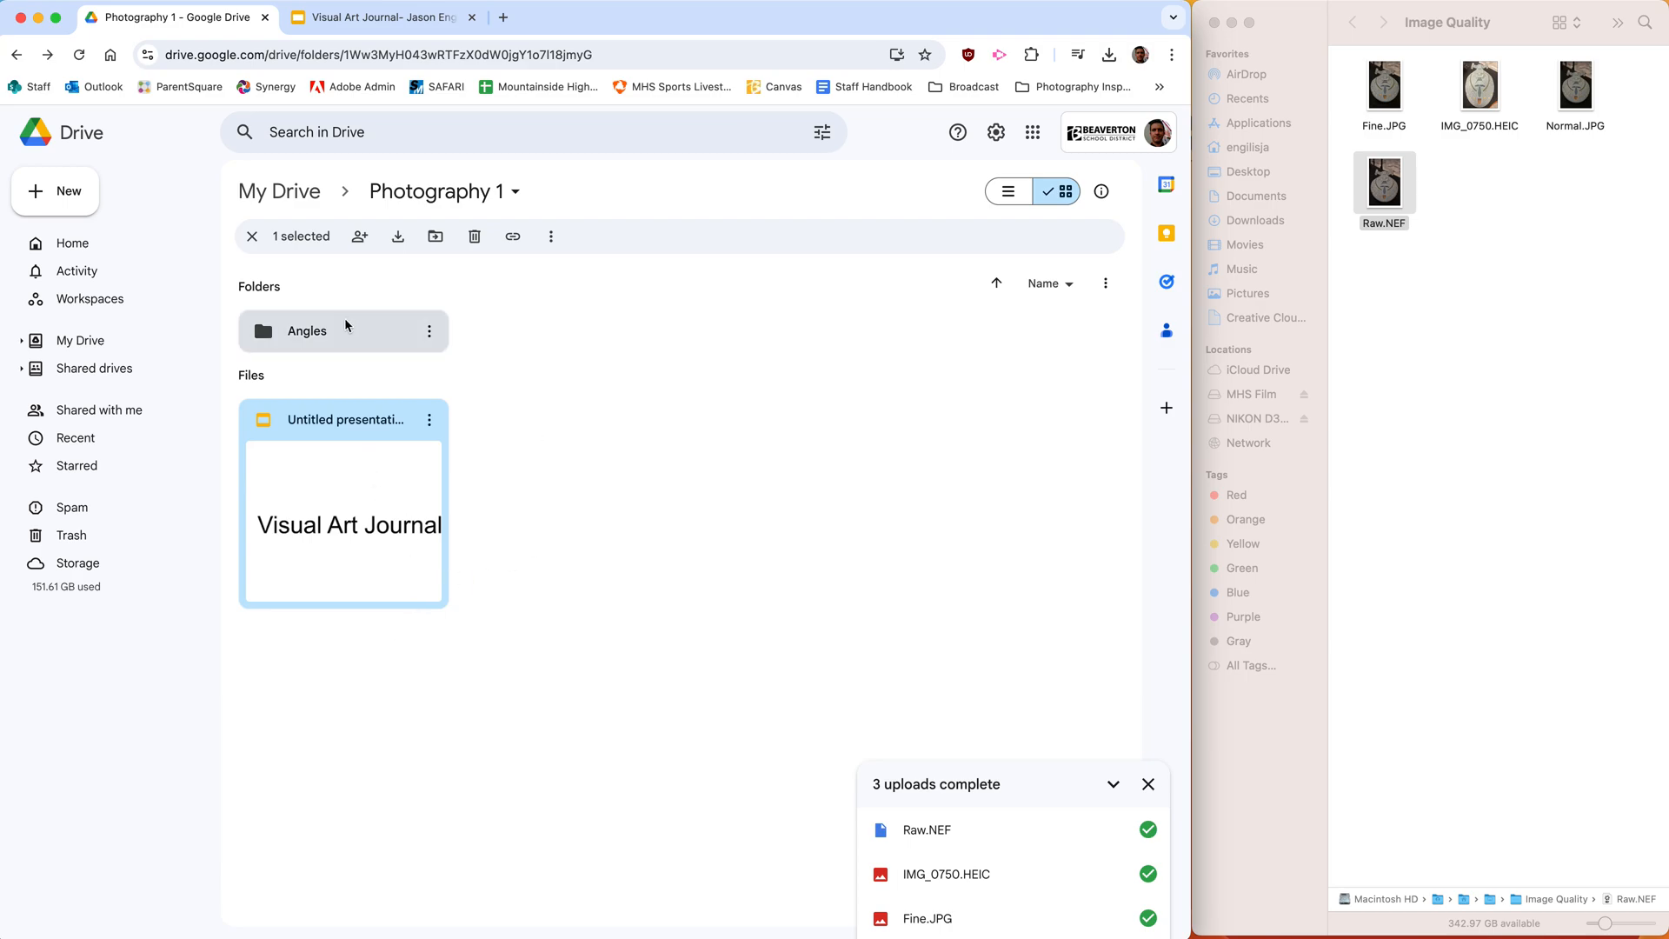
click(660, 510)
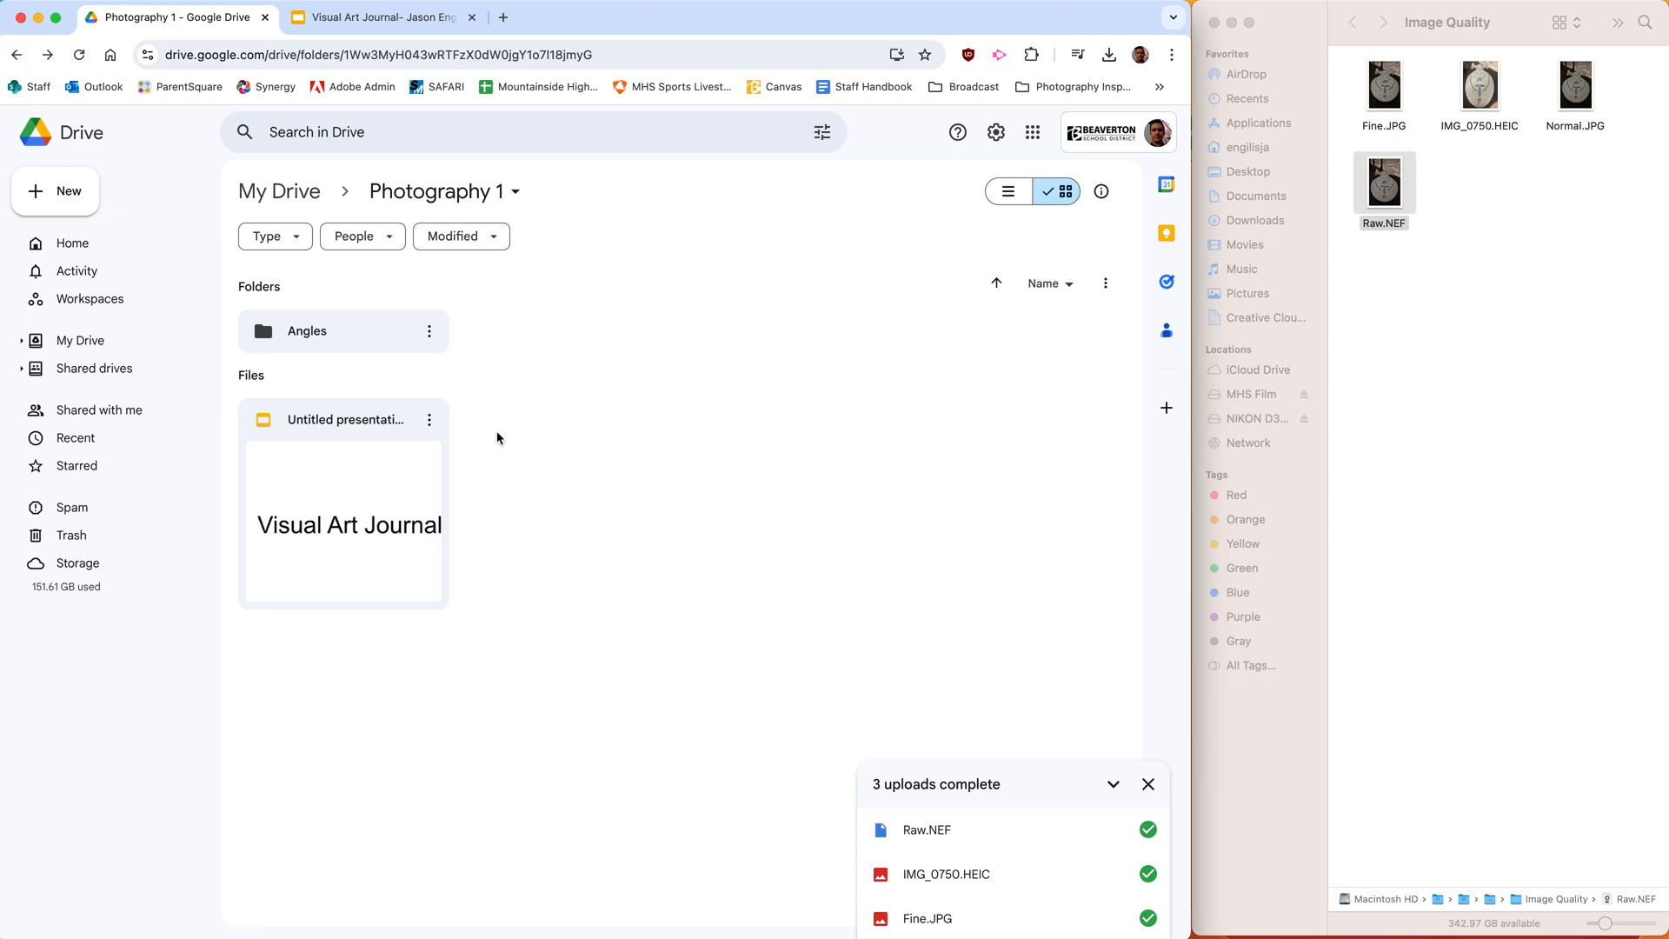